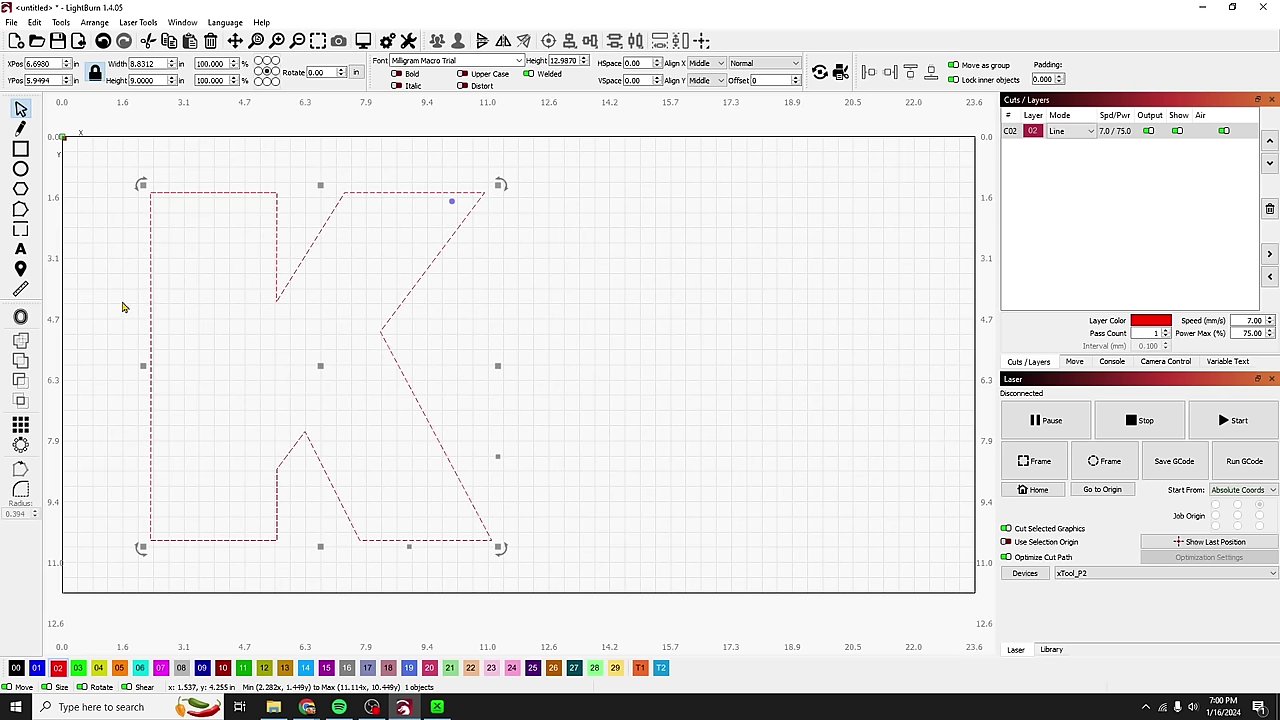
- Offset the K outline outward by 0.375 in with round corners
{"action": "left_click_drag", "start_coordinate": [243, 303], "coordinate": [115, 278]}
{"action": "left_click", "coordinate": [20, 318]}
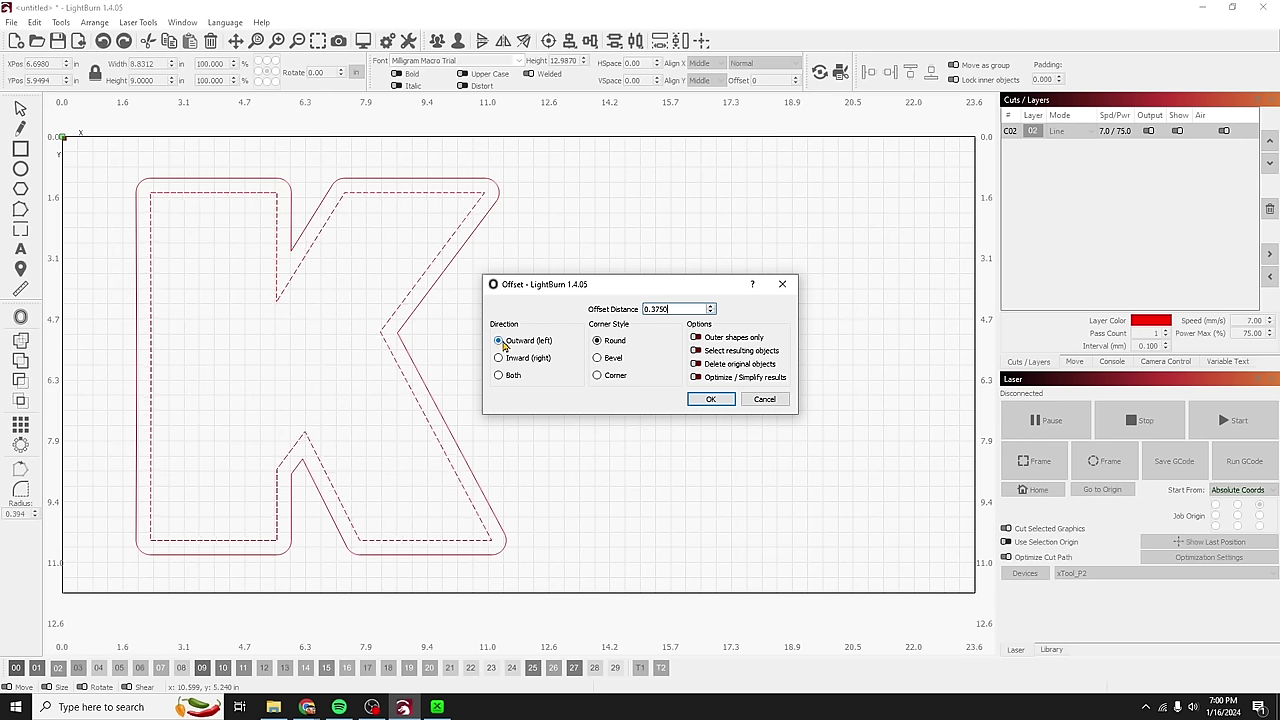
{"action": "left_click", "coordinate": [710, 399]}
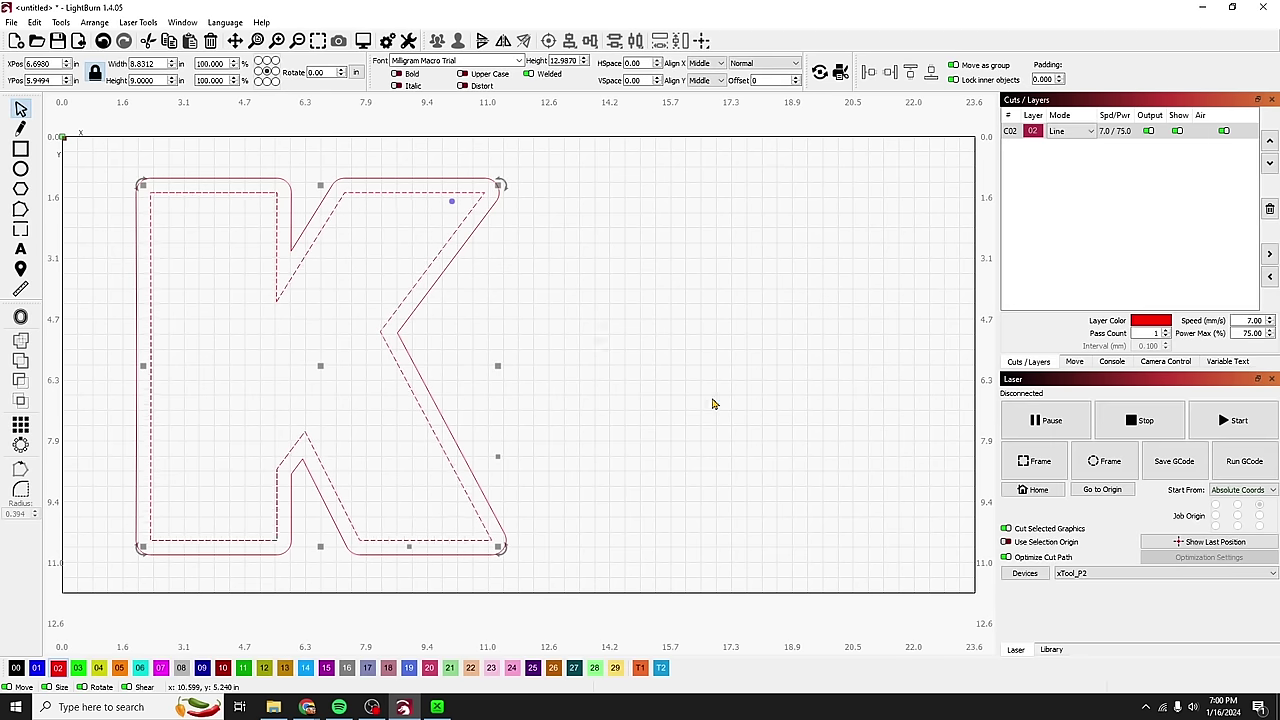
- Duplicate the outer K outline and place the duplicate to the right of the original K
{"action": "left_click", "coordinate": [471, 295]}
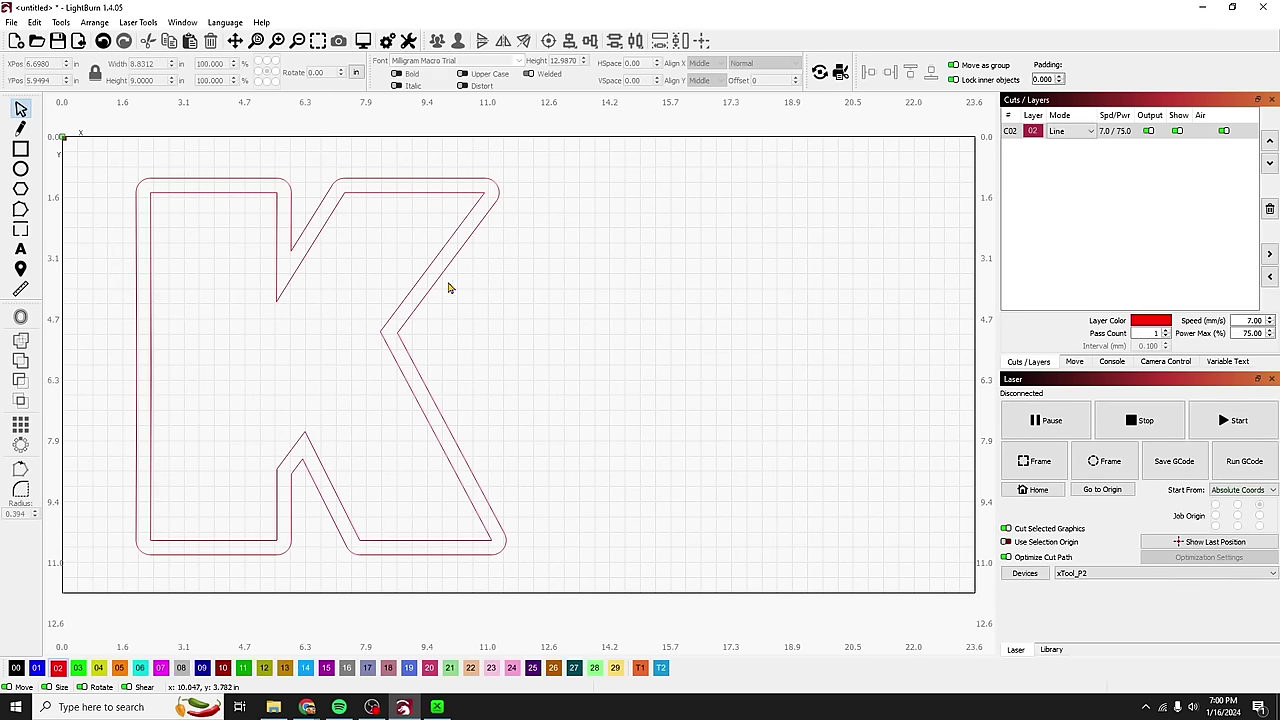
{"action": "left_click", "coordinate": [437, 266]}
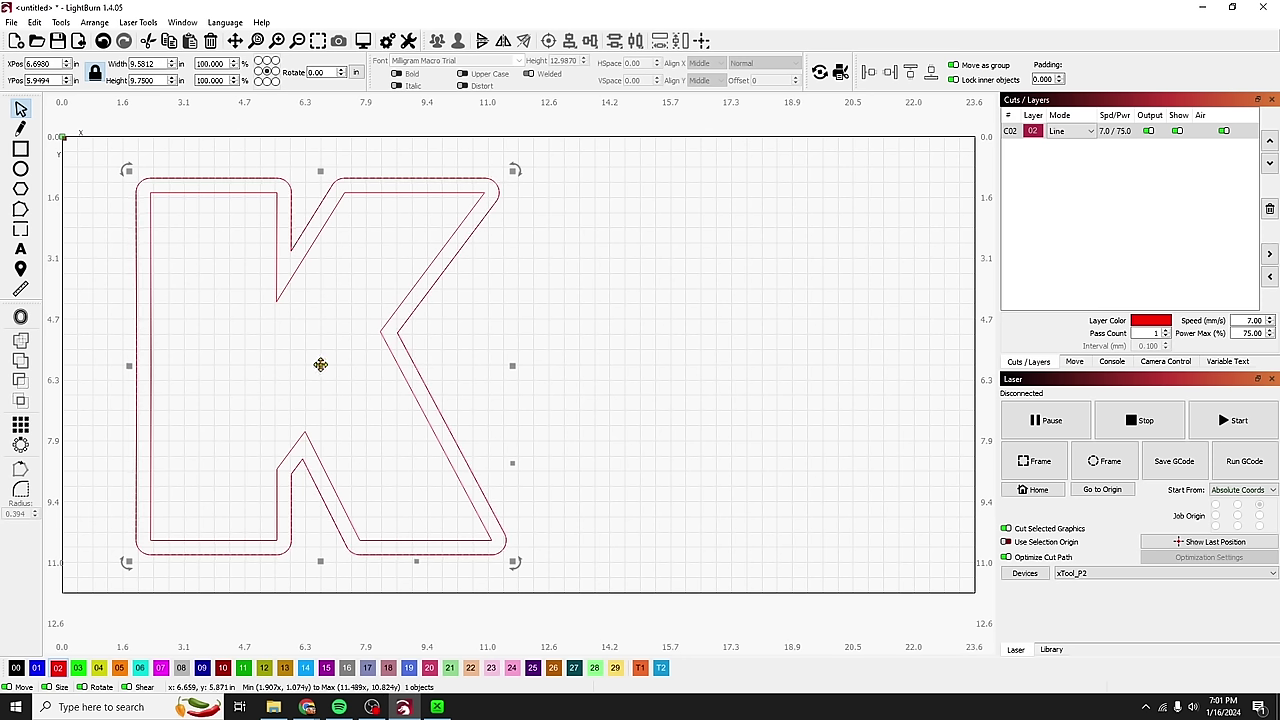
{"action": "left_click_drag", "start_coordinate": [320, 364], "coordinate": [720, 365]}
{"action": "left_click", "coordinate": [843, 345]}
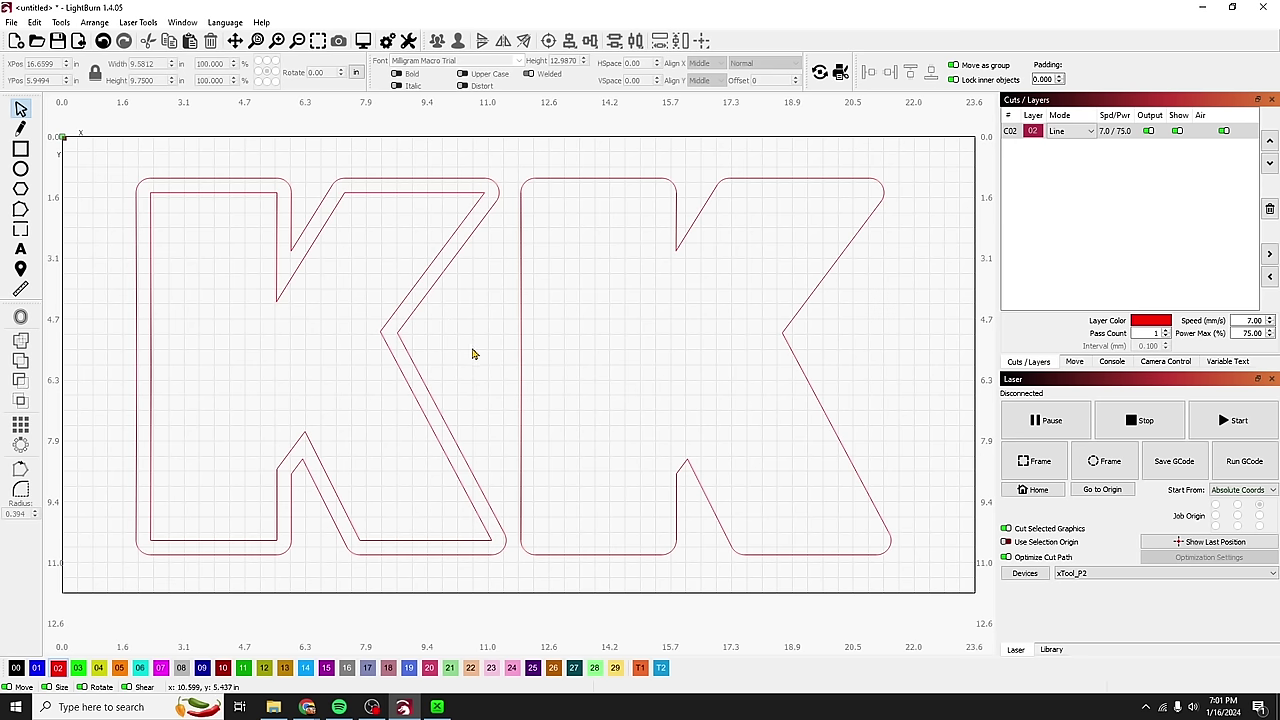
- Try to combine the left K's outer and inner outlines with a Boolean union
{"action": "left_click", "coordinate": [420, 303]}
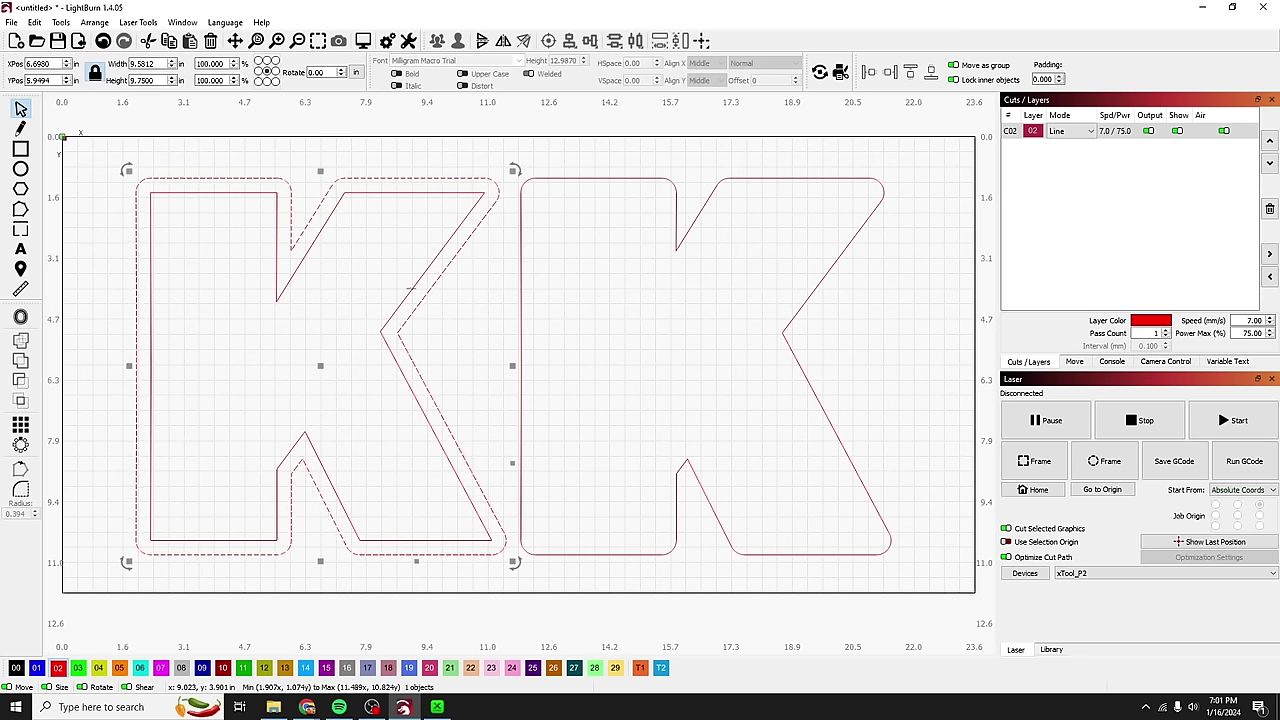
{"action": "left_click", "coordinate": [411, 292], "text": "shift"}
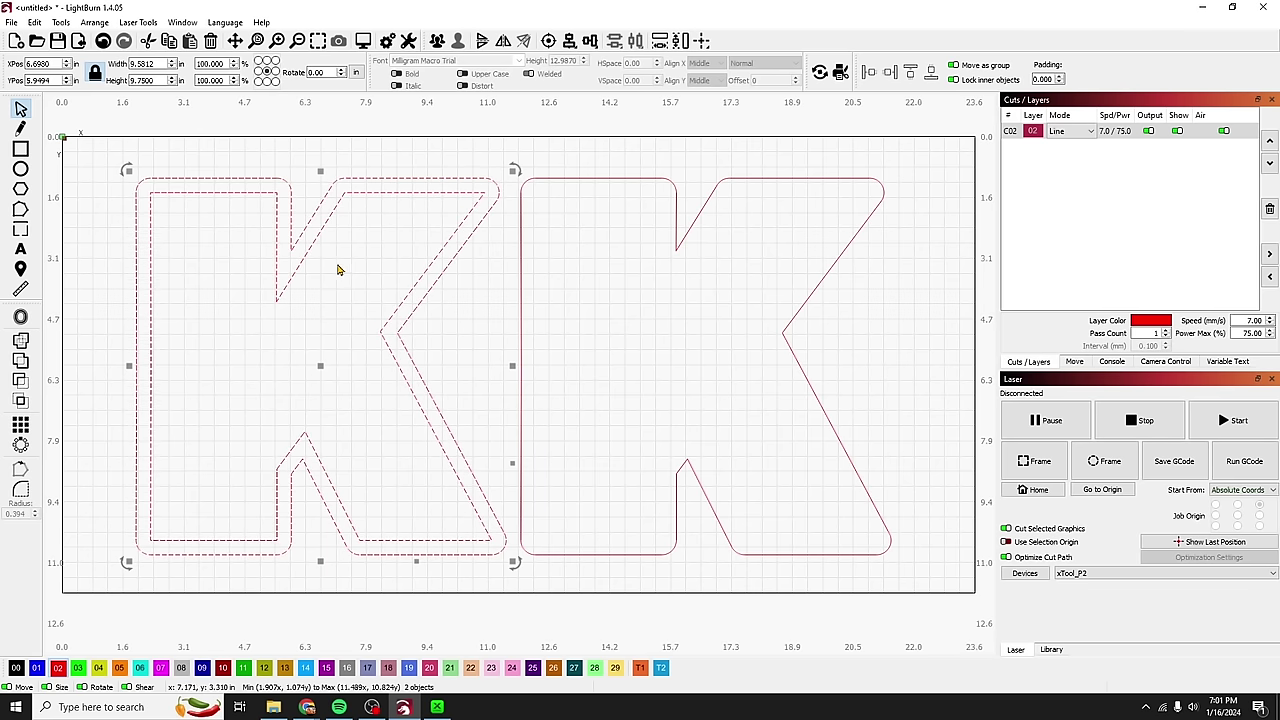
{"action": "left_click", "coordinate": [21, 360]}
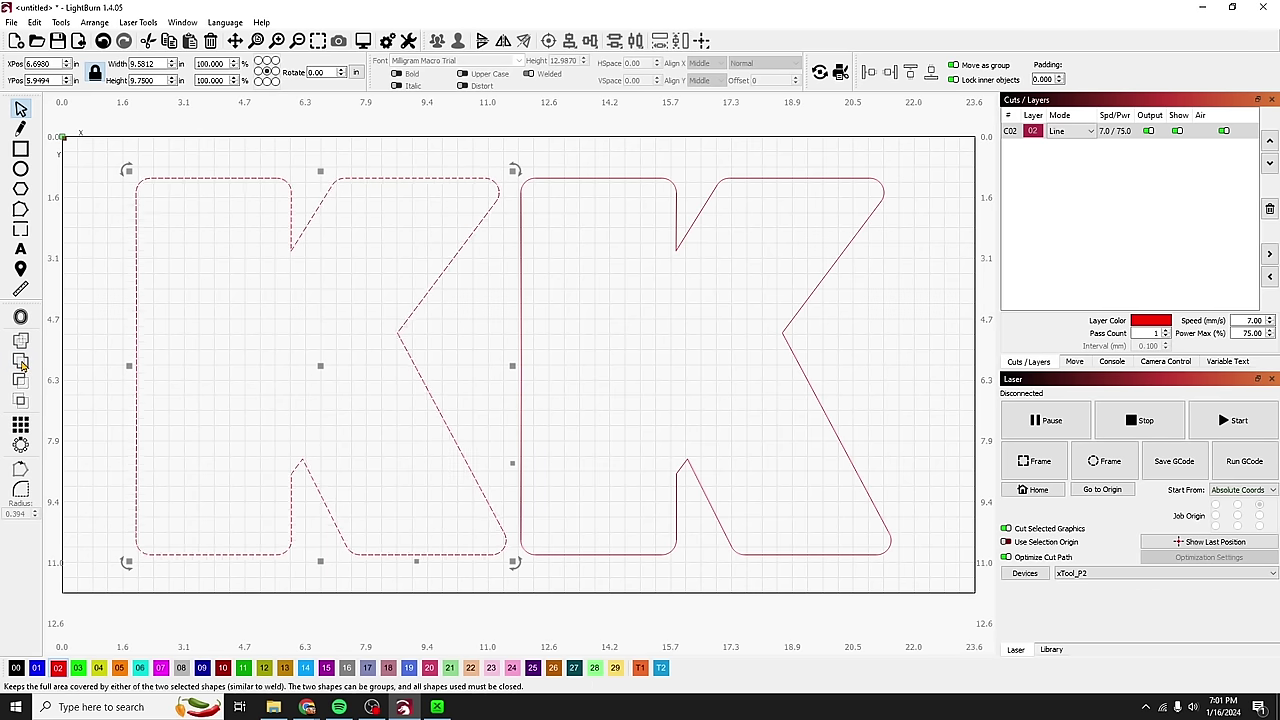
{"action": "key", "text": "ctrl+z"}
{"action": "left_click", "coordinate": [76, 365]}
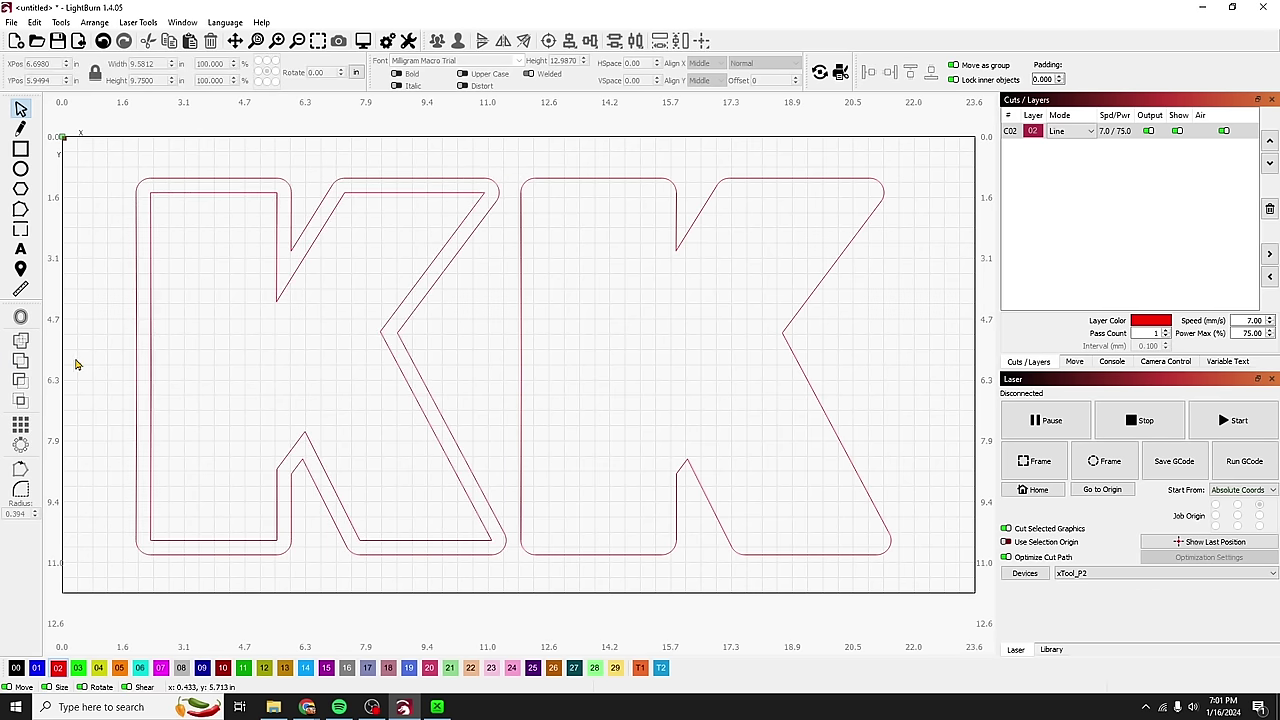
- Subtract the left K's inner outline from its outer outline to form a frame, and shift the frame slightly right
{"action": "left_click", "coordinate": [136, 352]}
{"action": "left_click", "coordinate": [150, 355], "text": "shift"}
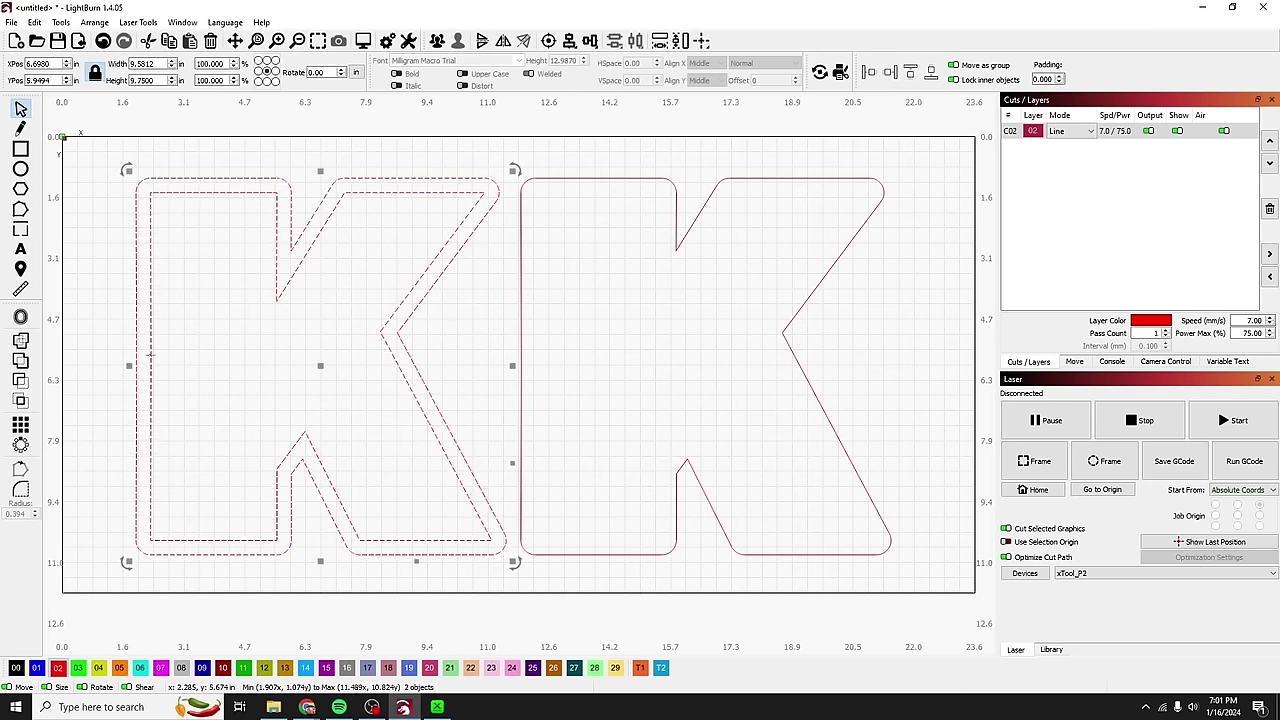
{"action": "left_click", "coordinate": [20, 400]}
{"action": "left_click", "coordinate": [103, 362]}
{"action": "mouse_move", "coordinate": [150, 361]}
{"action": "left_mouse_down"}
{"action": "mouse_move", "coordinate": [220, 357]}
{"action": "mouse_move", "coordinate": [168, 367]}
{"action": "left_mouse_up"}
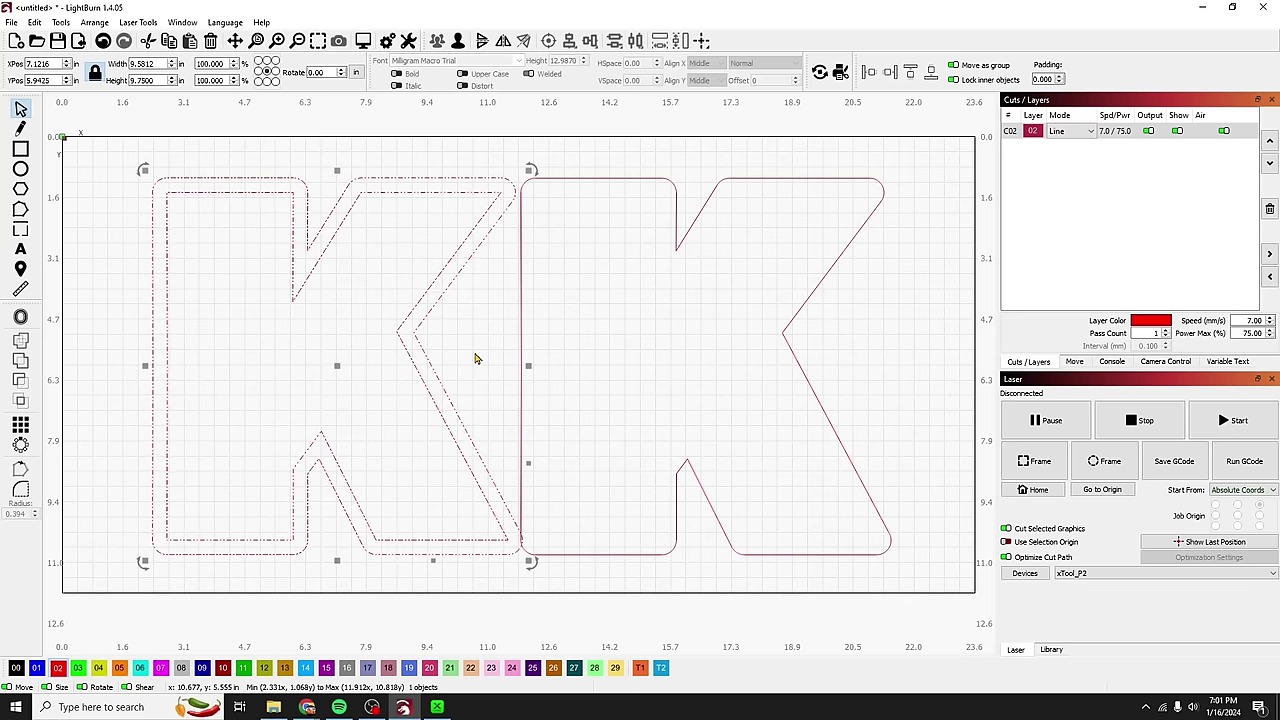
- Move the K frame off to the left of the bed and paste a copy onto the bed beside the solid K
{"action": "scroll", "coordinate": [476, 359], "scroll_direction": "down", "scroll_amount": 3}
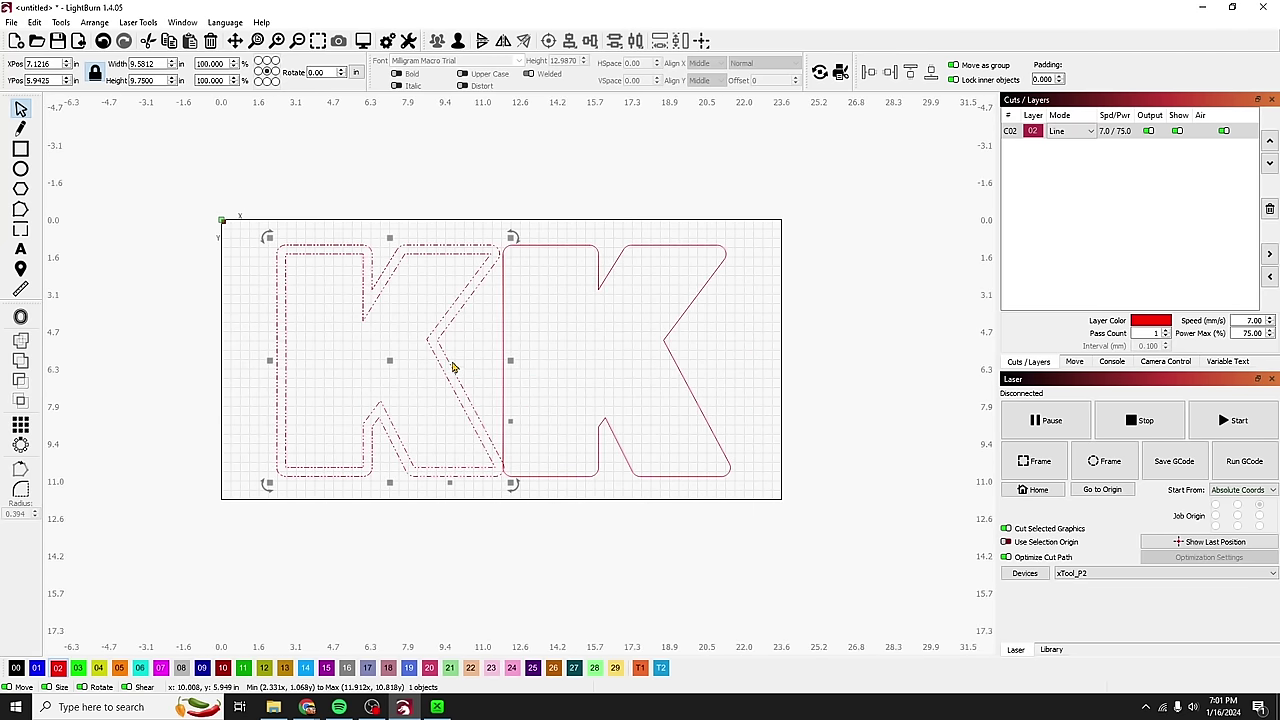
{"action": "left_click_drag", "start_coordinate": [390, 361], "coordinate": [101, 366]}
{"action": "key", "text": "ctrl+v"}
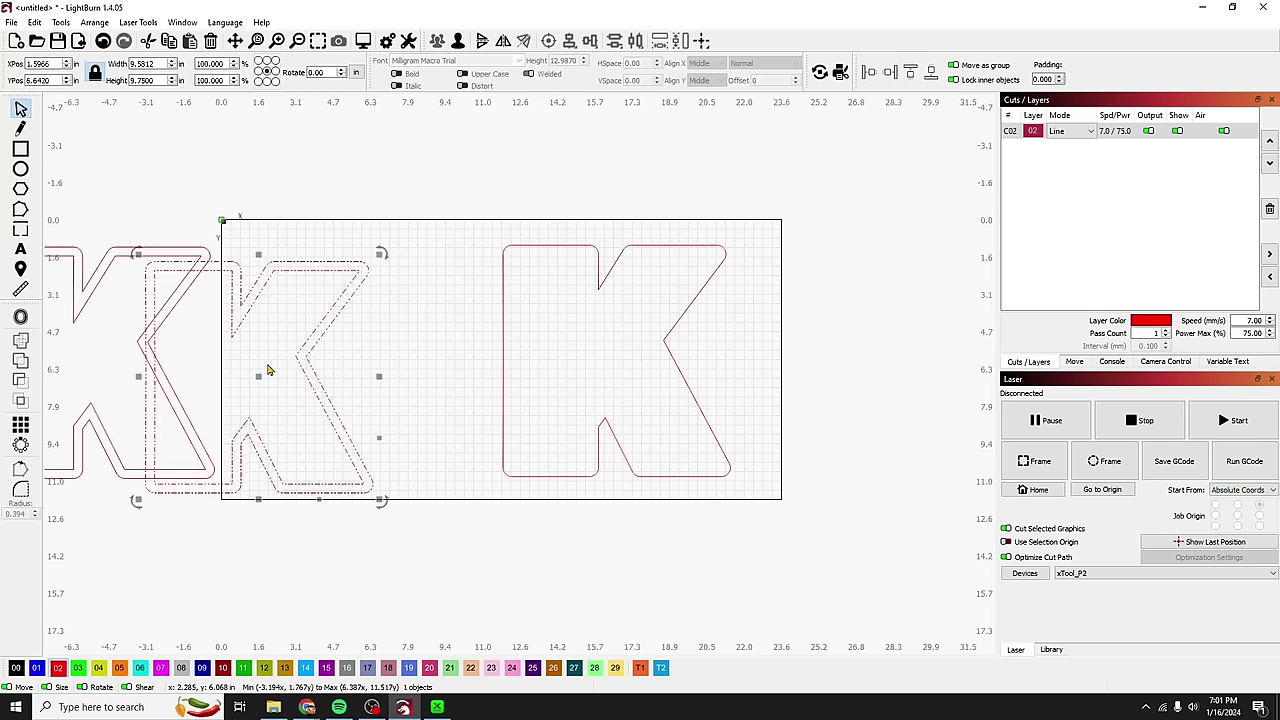
{"action": "left_click_drag", "start_coordinate": [259, 374], "coordinate": [377, 364]}
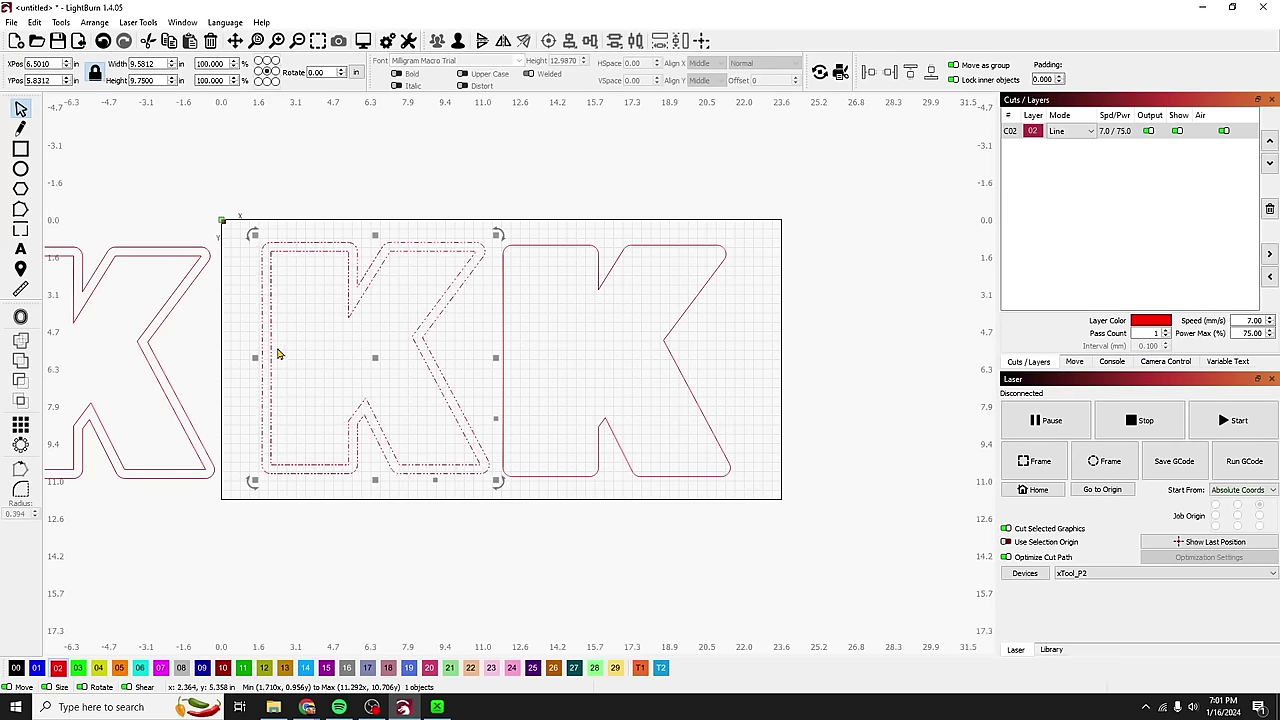
{"action": "left_click_drag", "start_coordinate": [154, 360], "coordinate": [194, 357]}
{"action": "left_click", "coordinate": [243, 343]}
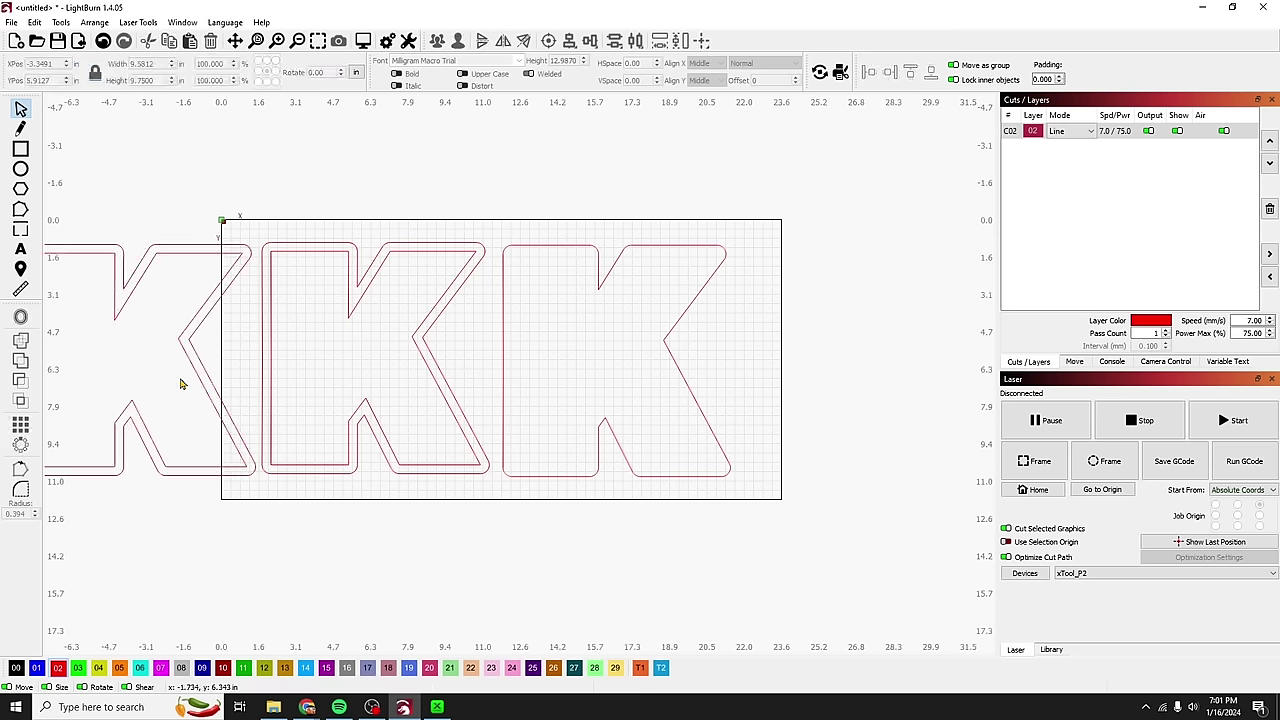
- Import the wildflower image and trace it into vector outlines, deleting the image after the trace
{"action": "left_click", "coordinate": [275, 707]}
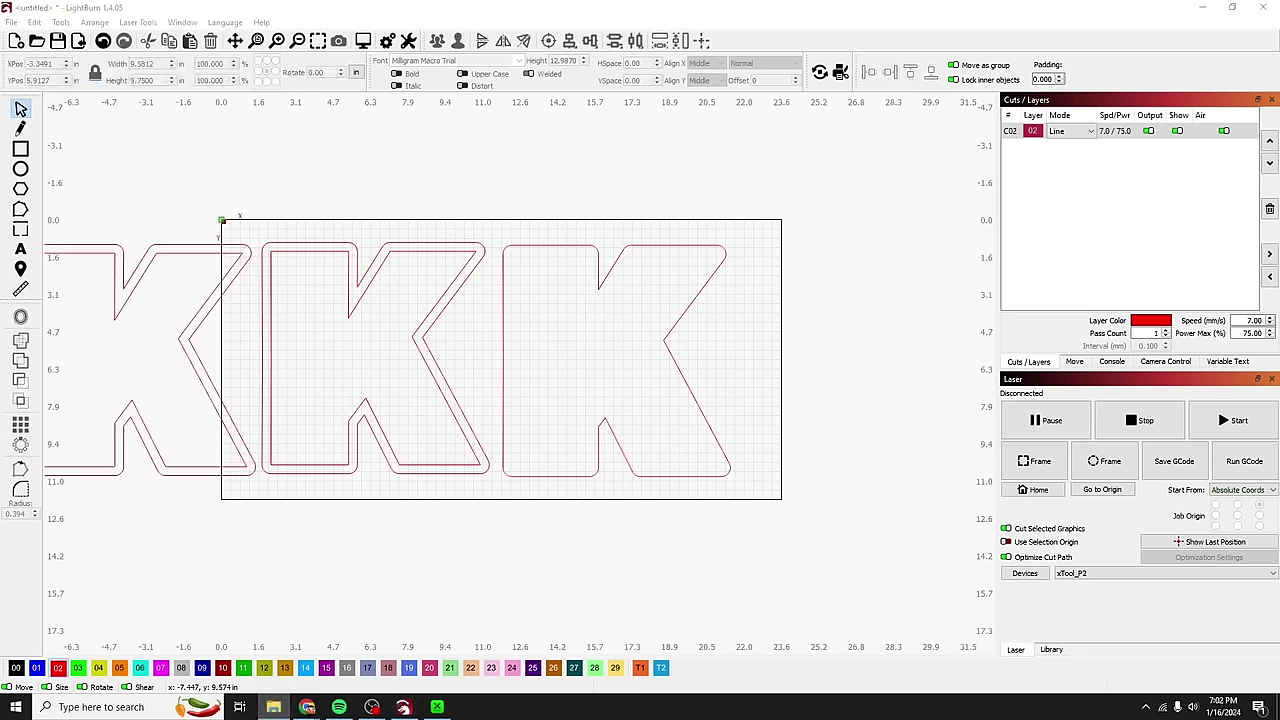
{"action": "left_click_drag", "start_coordinate": [450, 335], "coordinate": [531, 305]}
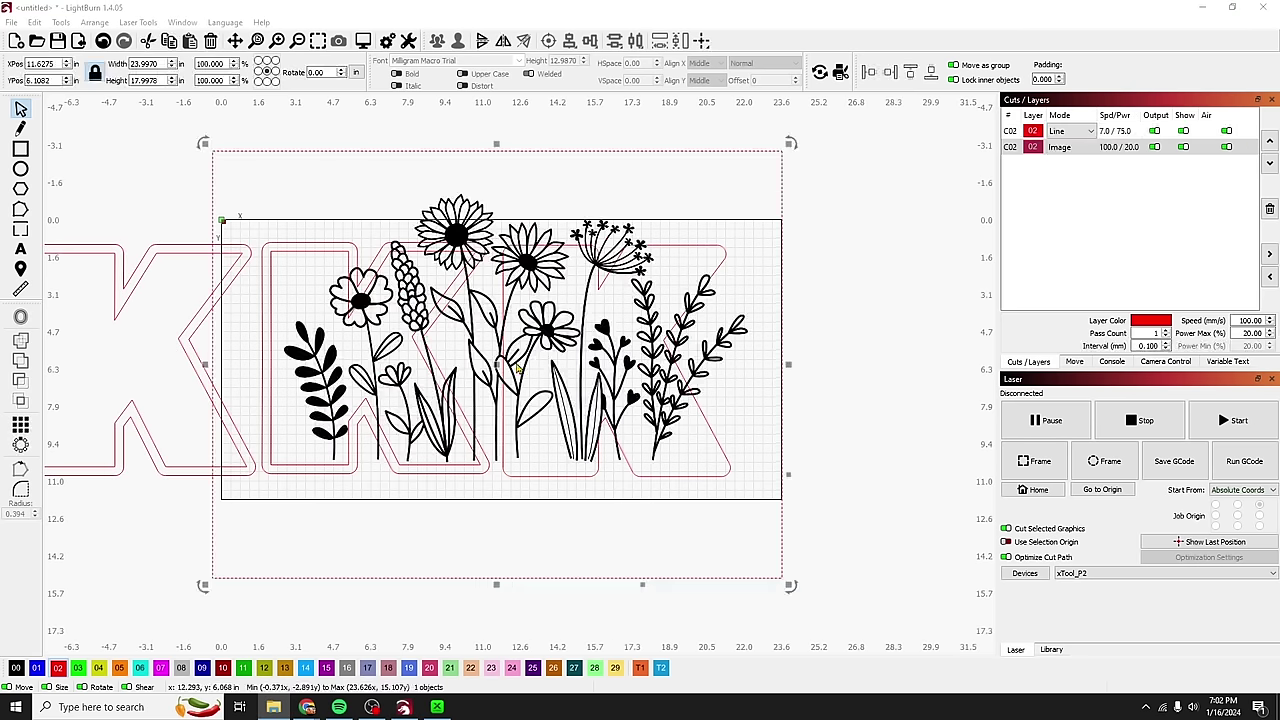
{"action": "right_click", "coordinate": [532, 268]}
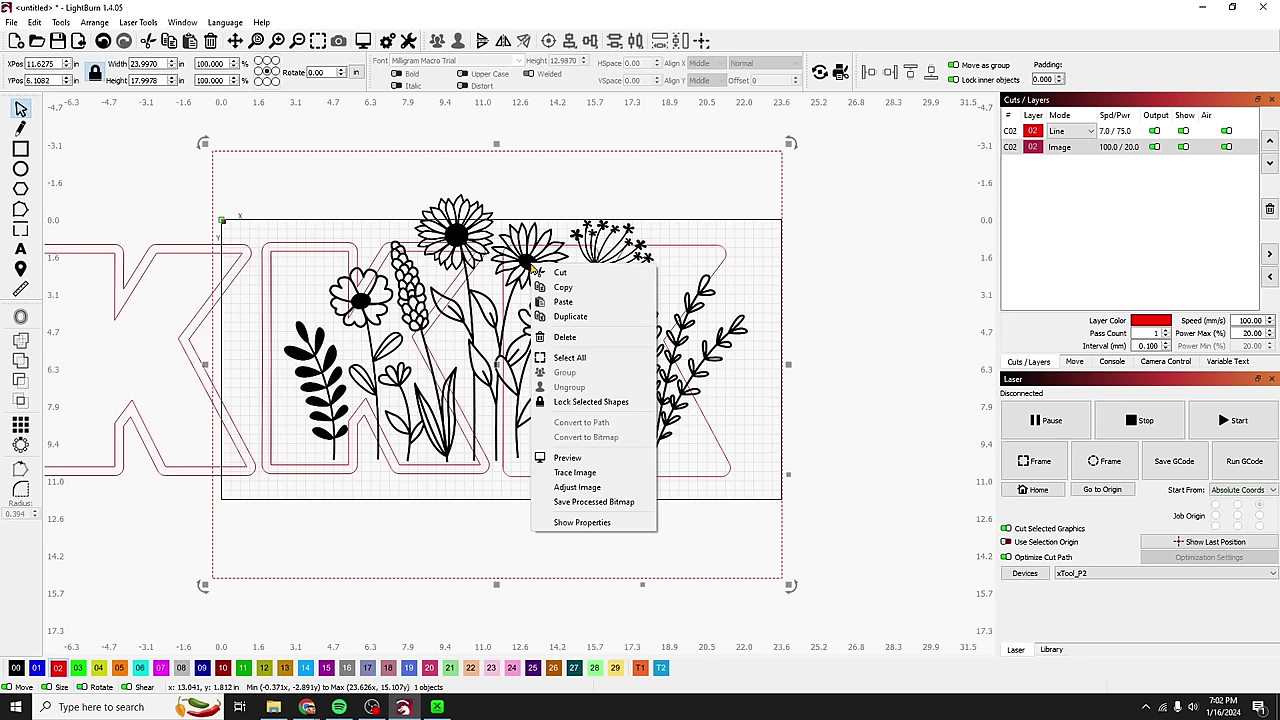
{"action": "left_click", "coordinate": [586, 473]}
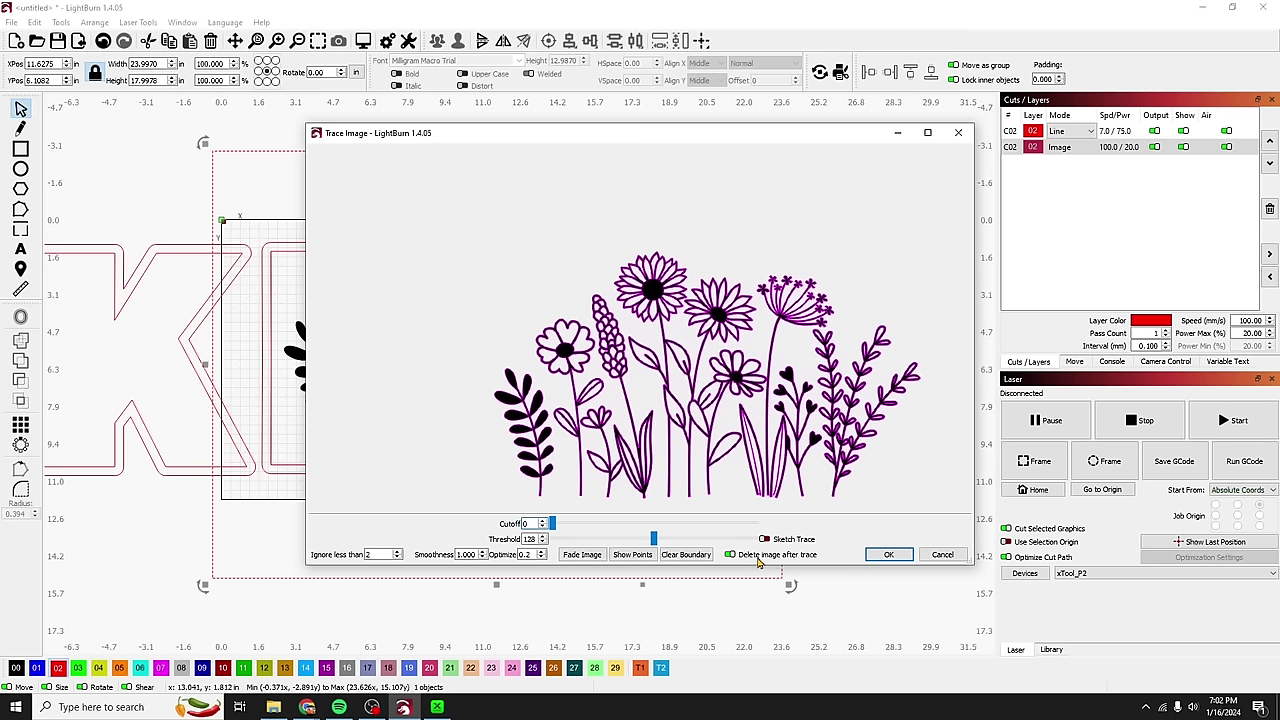
{"action": "type", "text": "5"}
{"action": "left_click", "coordinate": [888, 554]}
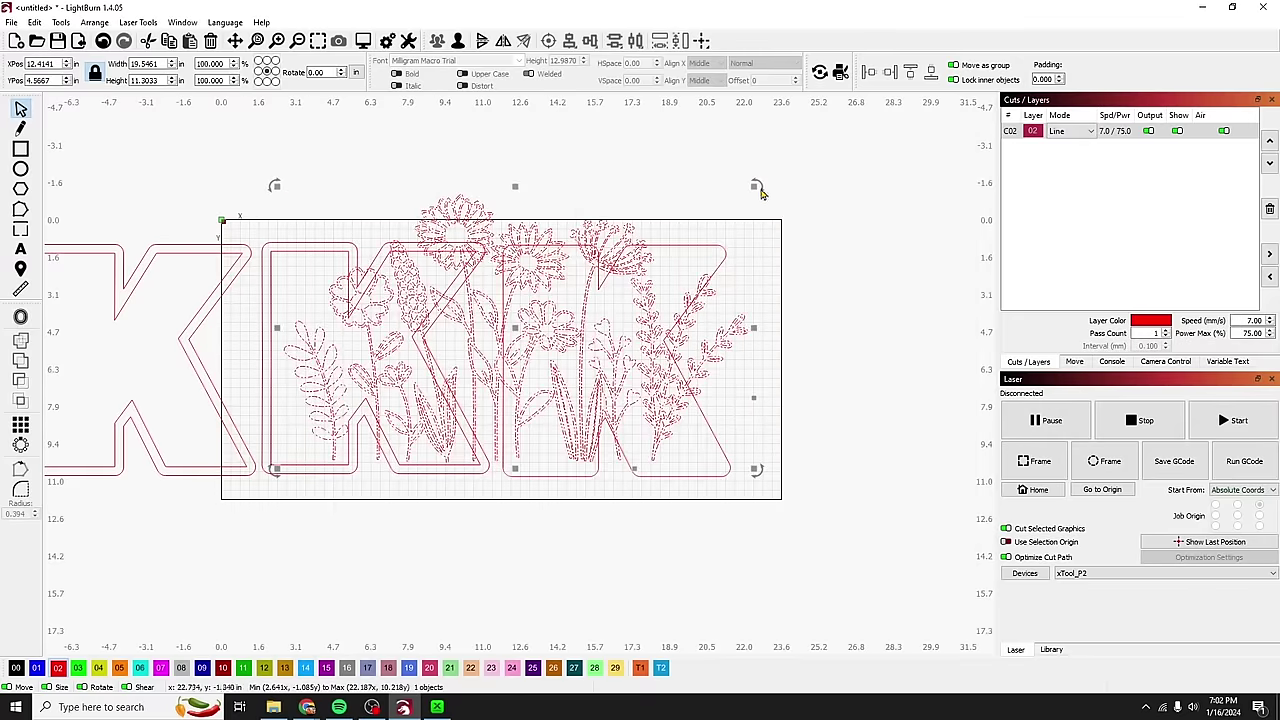
- Scale the traced wildflowers to about 12.9 by 7.5 in and position them over the lower part of the middle K frame
{"action": "left_click_drag", "start_coordinate": [755, 185], "coordinate": [590, 280]}
{"action": "left_click_drag", "start_coordinate": [508, 362], "coordinate": [366, 374]}
{"action": "left_click_drag", "start_coordinate": [479, 290], "coordinate": [486, 284]}
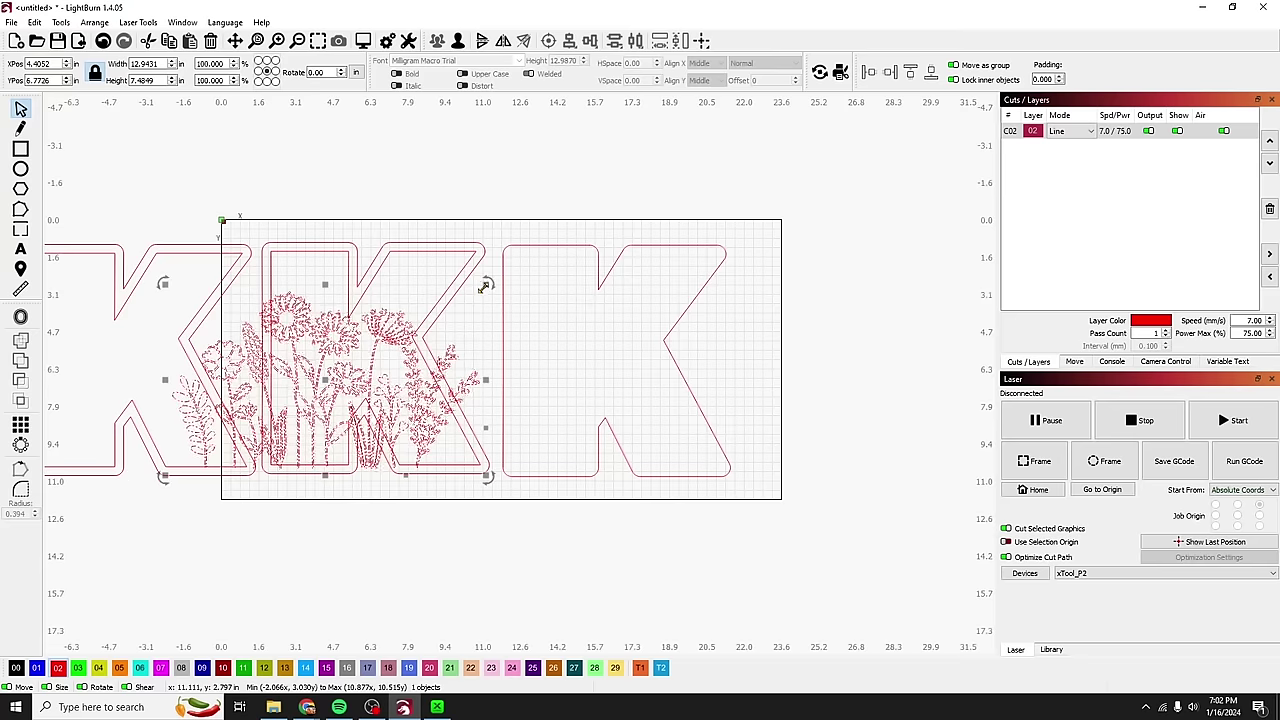
{"action": "key", "text": "Escape"}
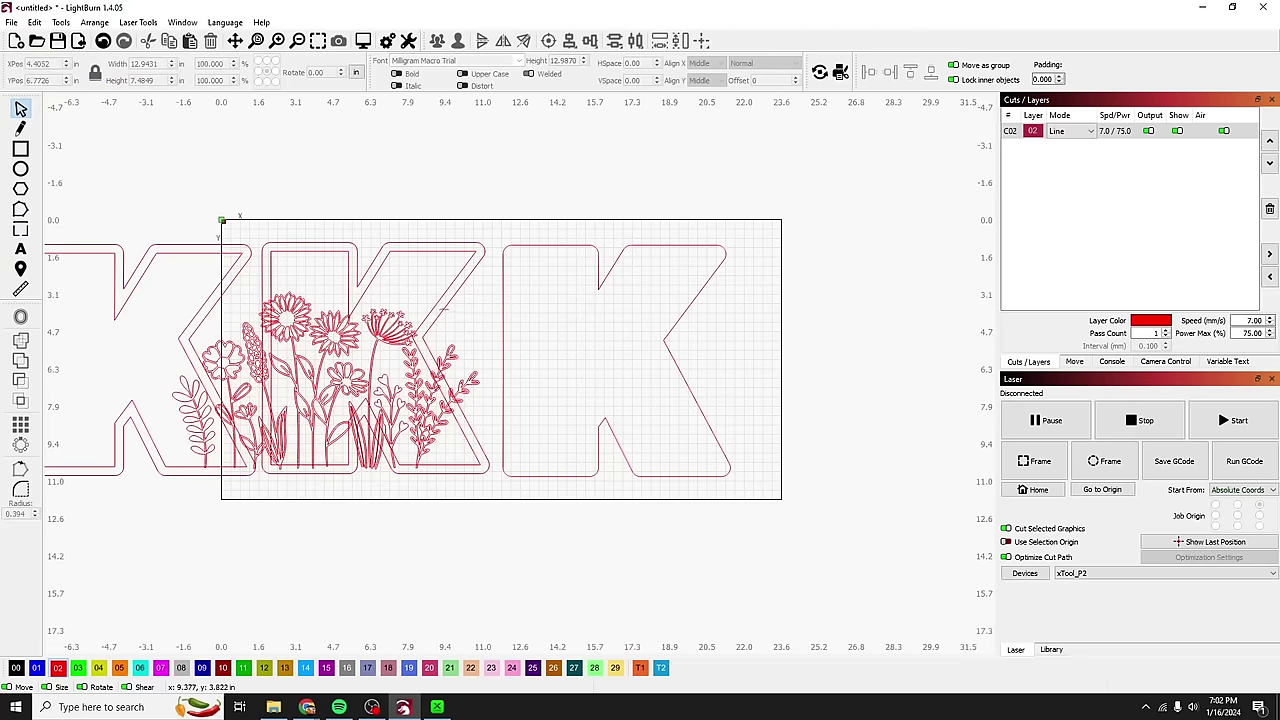
- Draw a rectangle about 18.6 by 13.4 in around the wildflowers and the middle K frame
{"action": "left_click", "coordinate": [445, 308]}
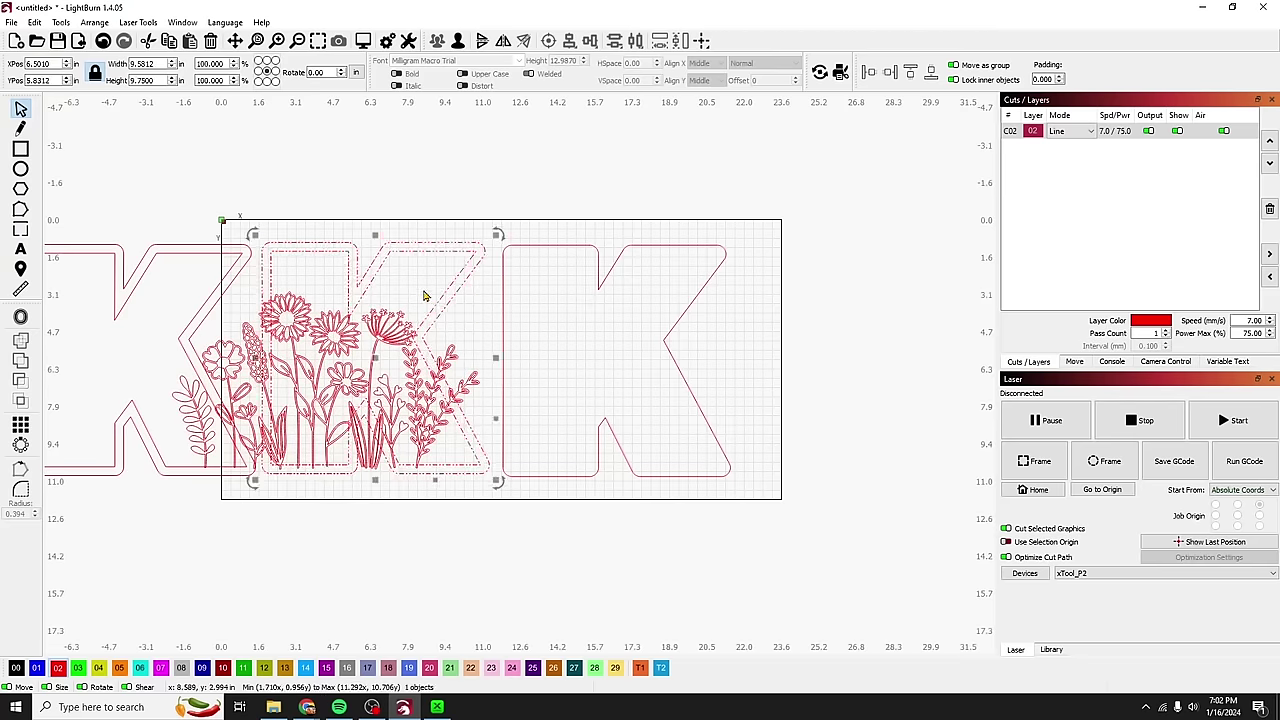
{"action": "key", "text": "Escape"}
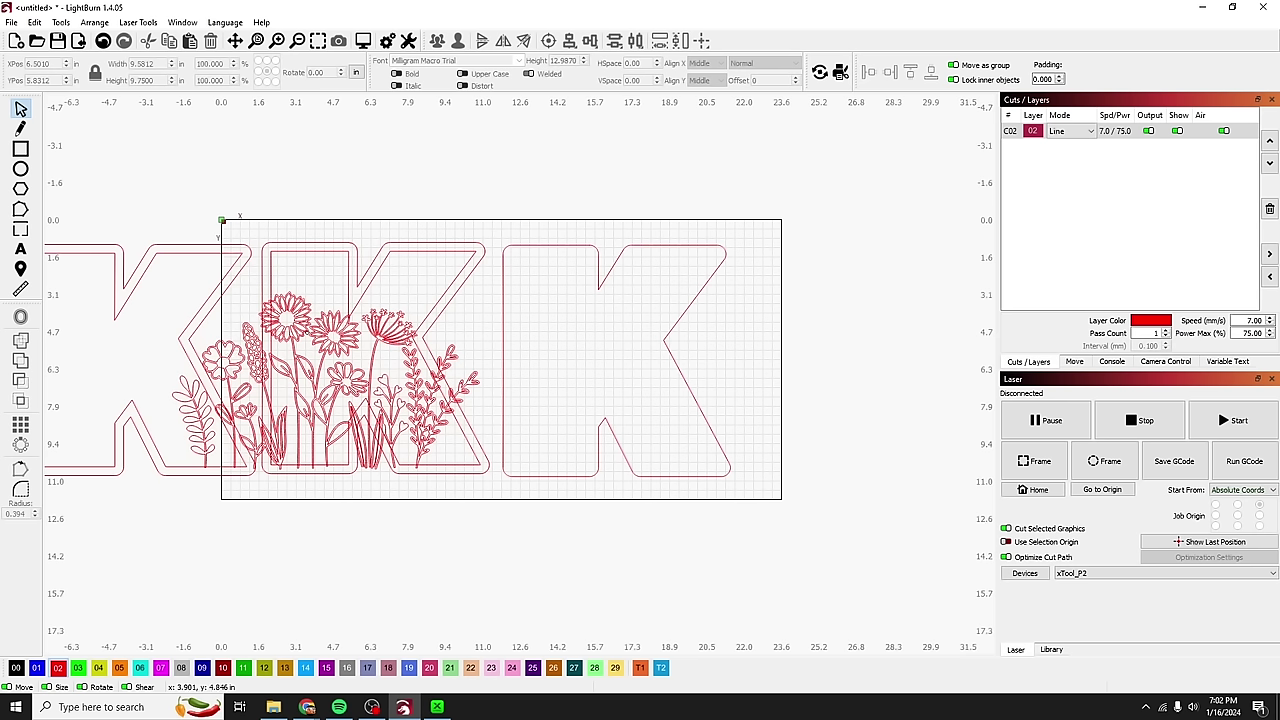
{"action": "left_click", "coordinate": [20, 148]}
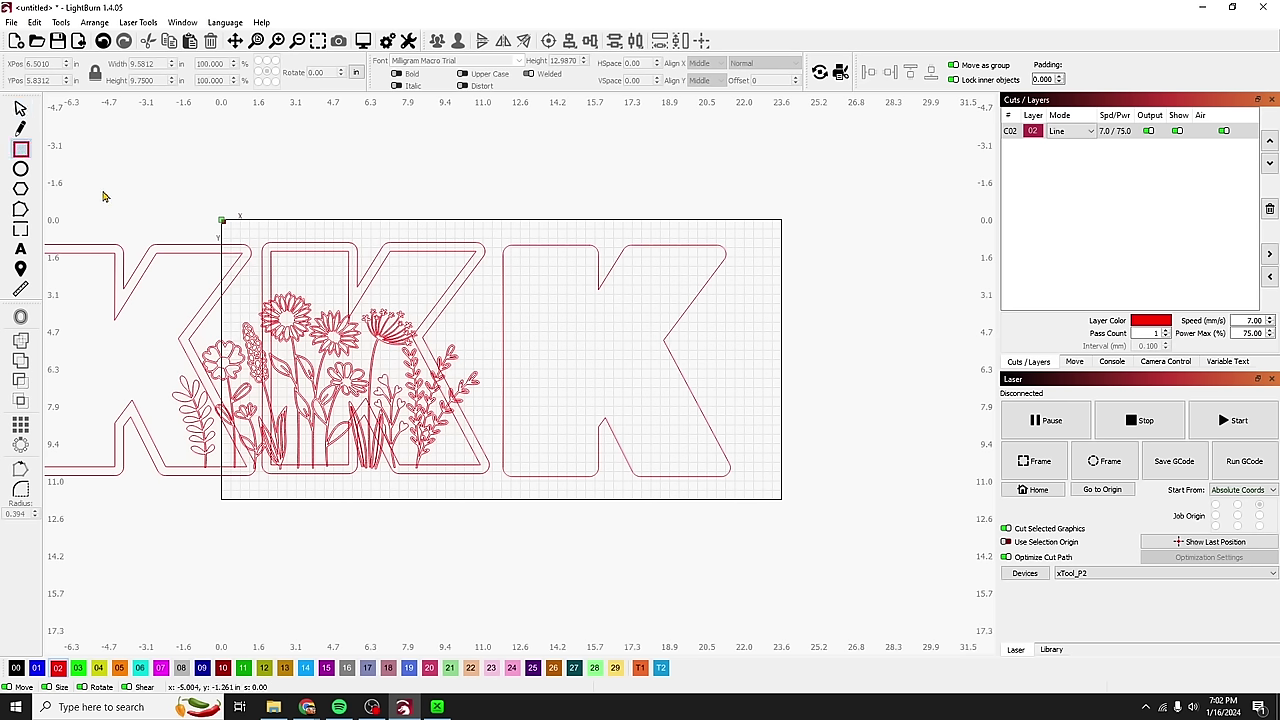
{"action": "mouse_move", "coordinate": [97, 194]}
{"action": "left_mouse_down"}
{"action": "mouse_move", "coordinate": [416, 334]}
{"action": "mouse_move", "coordinate": [508, 500]}
{"action": "mouse_move", "coordinate": [537, 517]}
{"action": "left_mouse_up"}
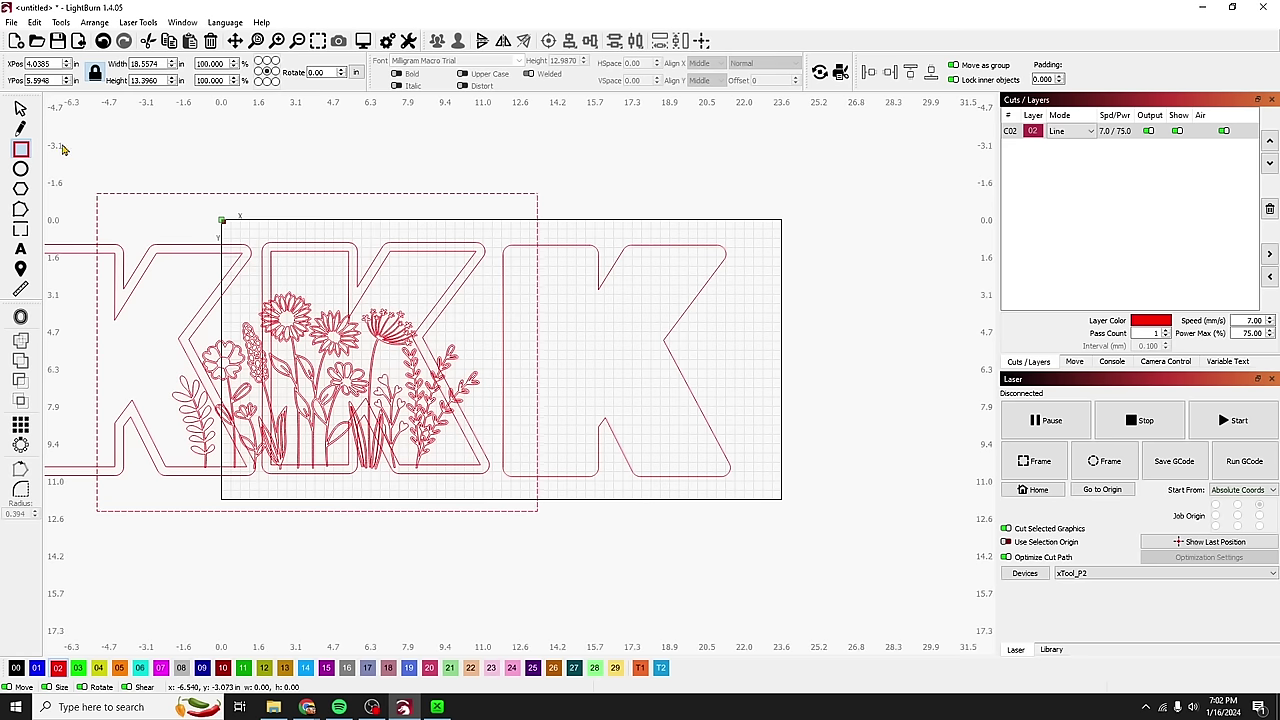
- Duplicate the middle K frame in place and ungroup the copy into separate outlines
{"action": "left_click", "coordinate": [20, 108]}
{"action": "left_click", "coordinate": [349, 243]}
{"action": "left_click", "coordinate": [349, 243]}
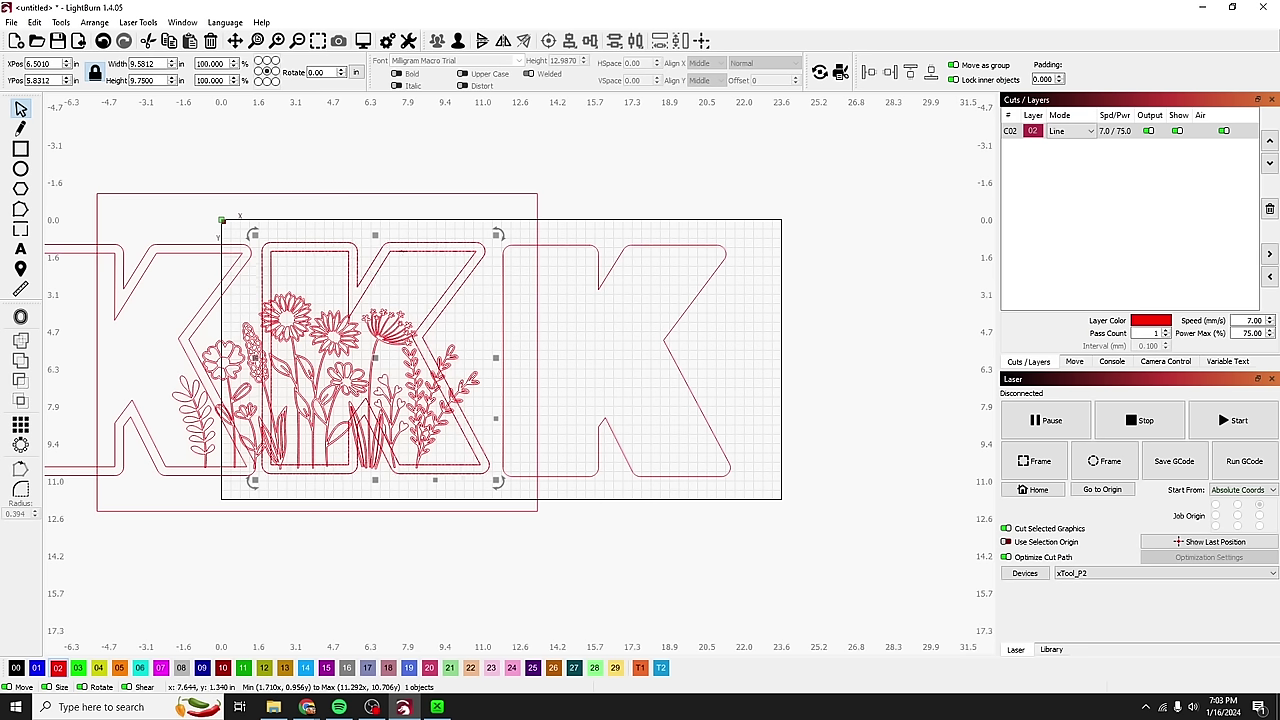
{"action": "left_click", "coordinate": [398, 261], "text": "shift"}
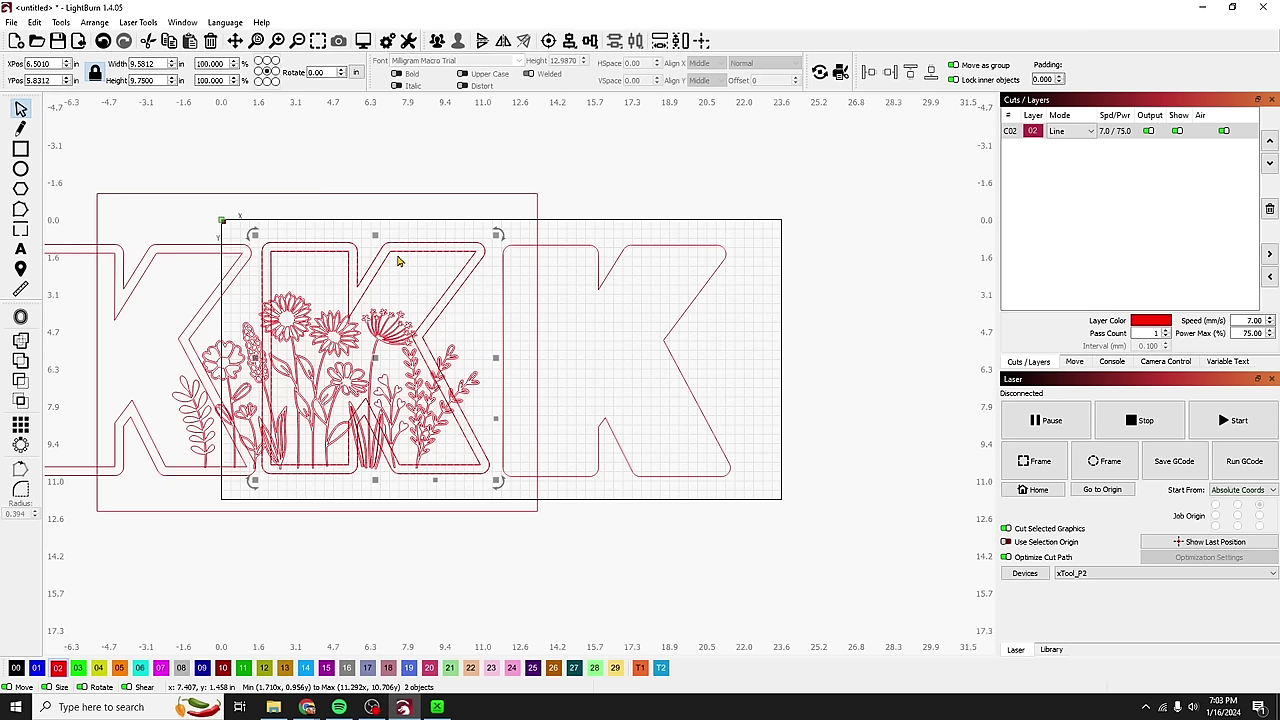
{"action": "left_click", "coordinate": [435, 233]}
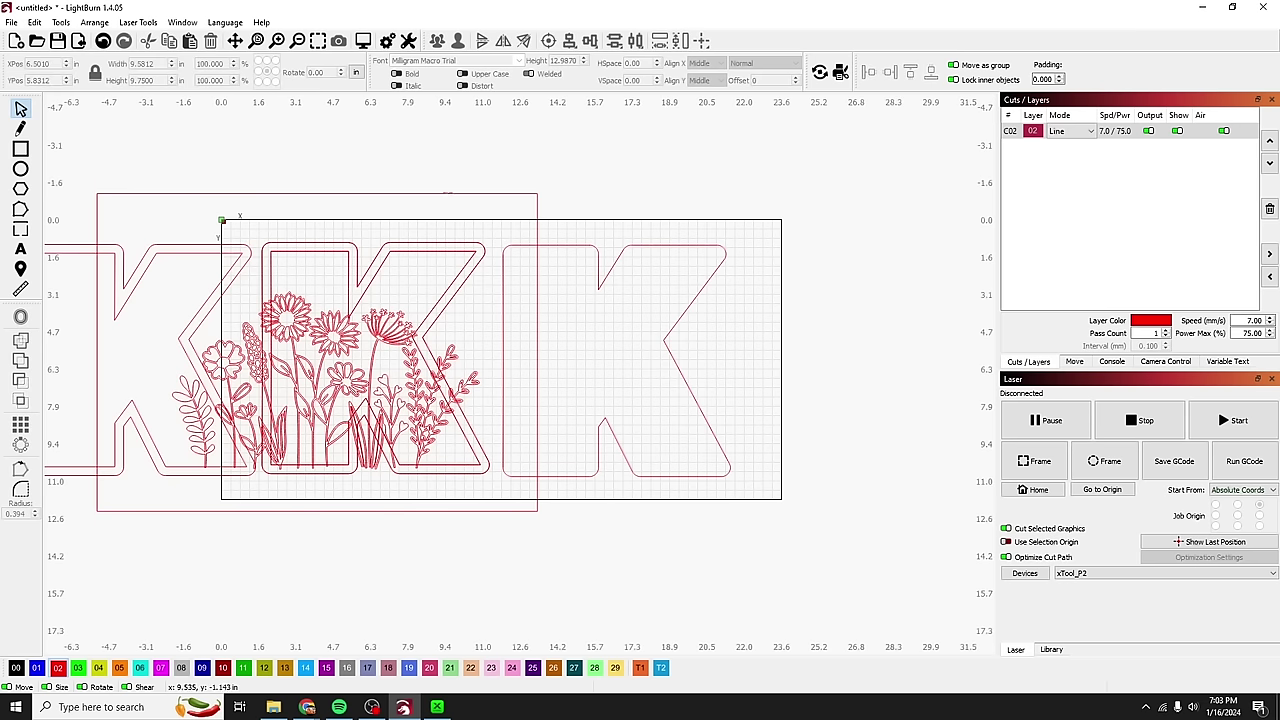
- Subtract the copied outer K outline from the large surrounding rectangle
{"action": "left_click", "coordinate": [437, 246]}
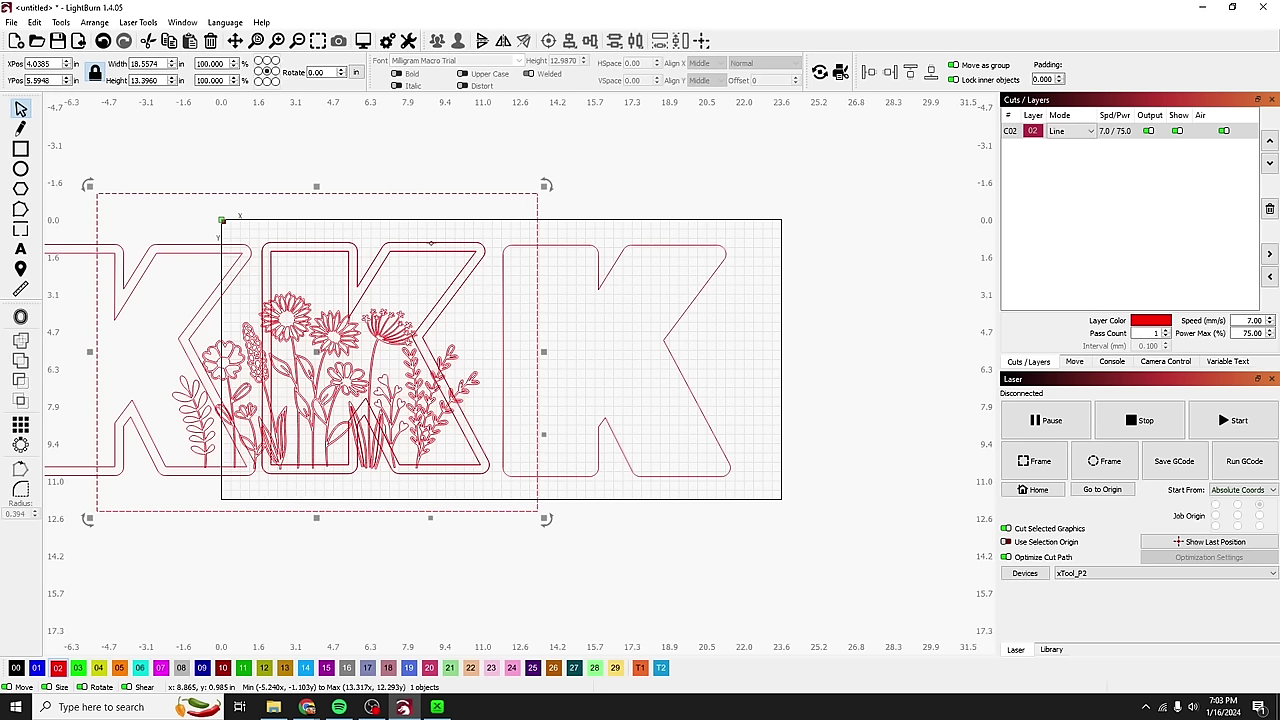
{"action": "key", "text": "ctrl+a"}
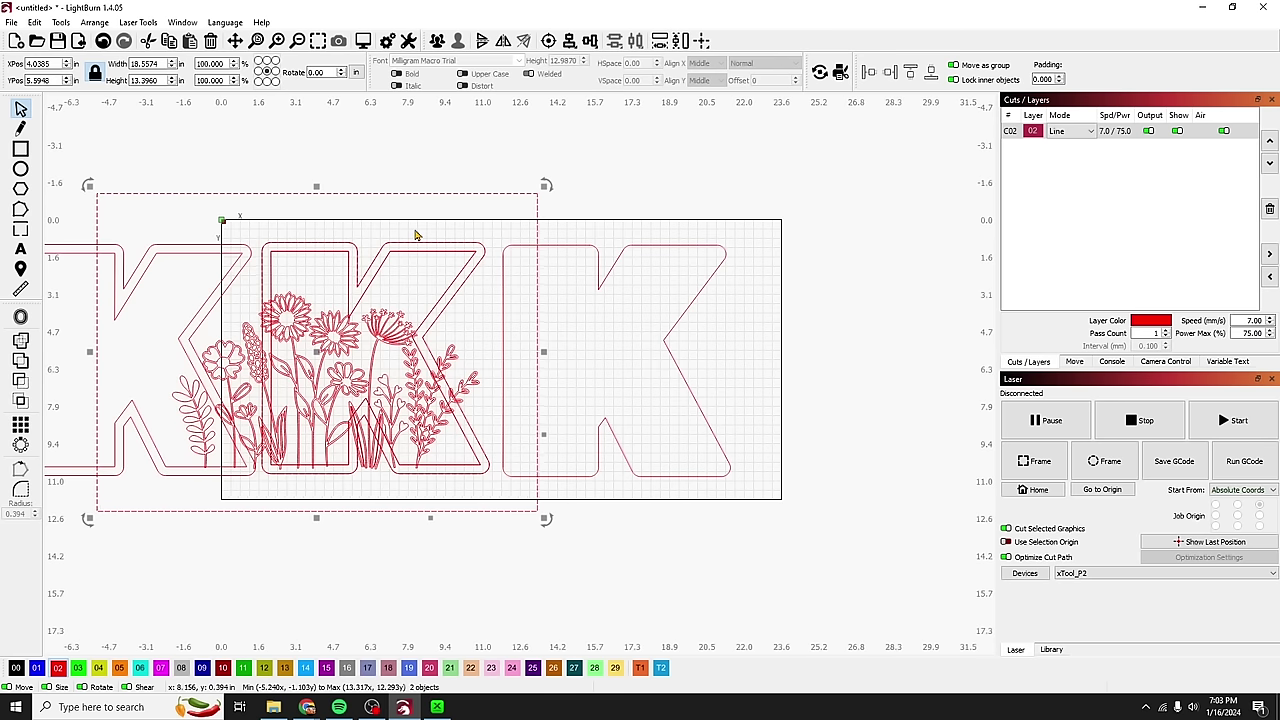
{"action": "left_click", "coordinate": [21, 382]}
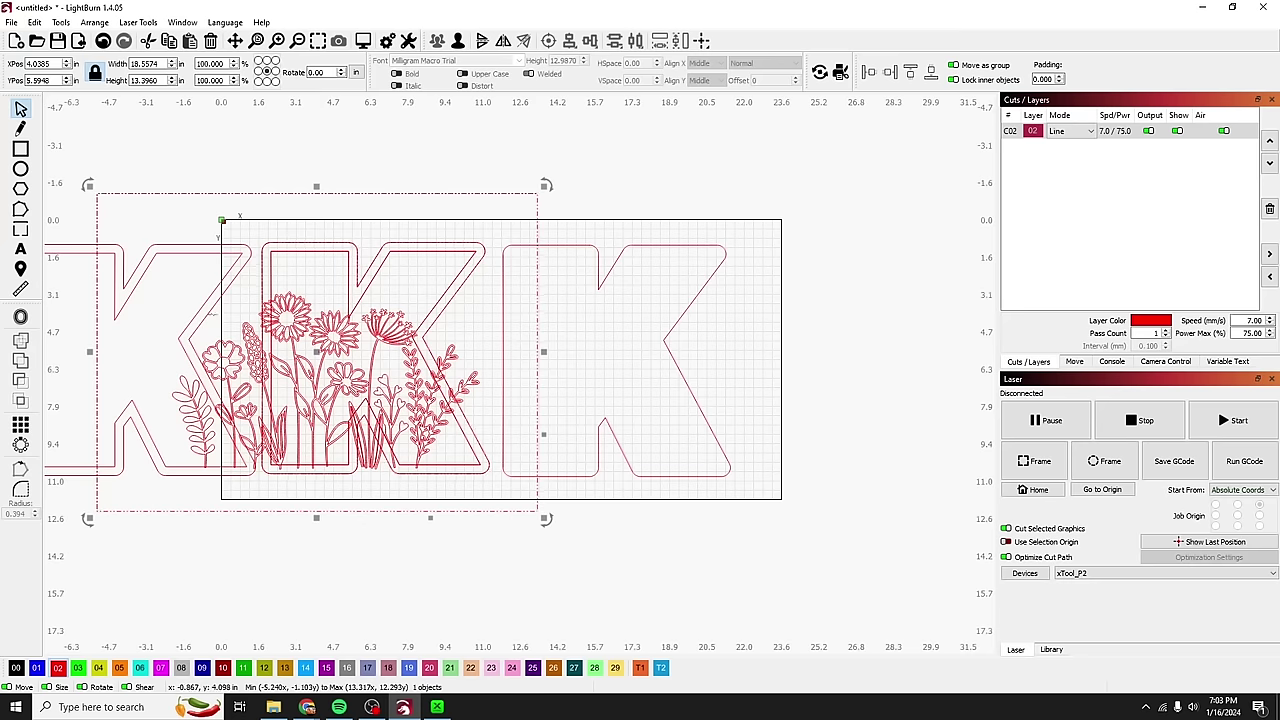
- Test the K cutout by moving the rectangle aside, and undo the move
{"action": "left_click", "coordinate": [388, 245]}
{"action": "left_click_drag", "start_coordinate": [500, 193], "coordinate": [610, 164]}
{"action": "key", "text": "ctrl+z"}
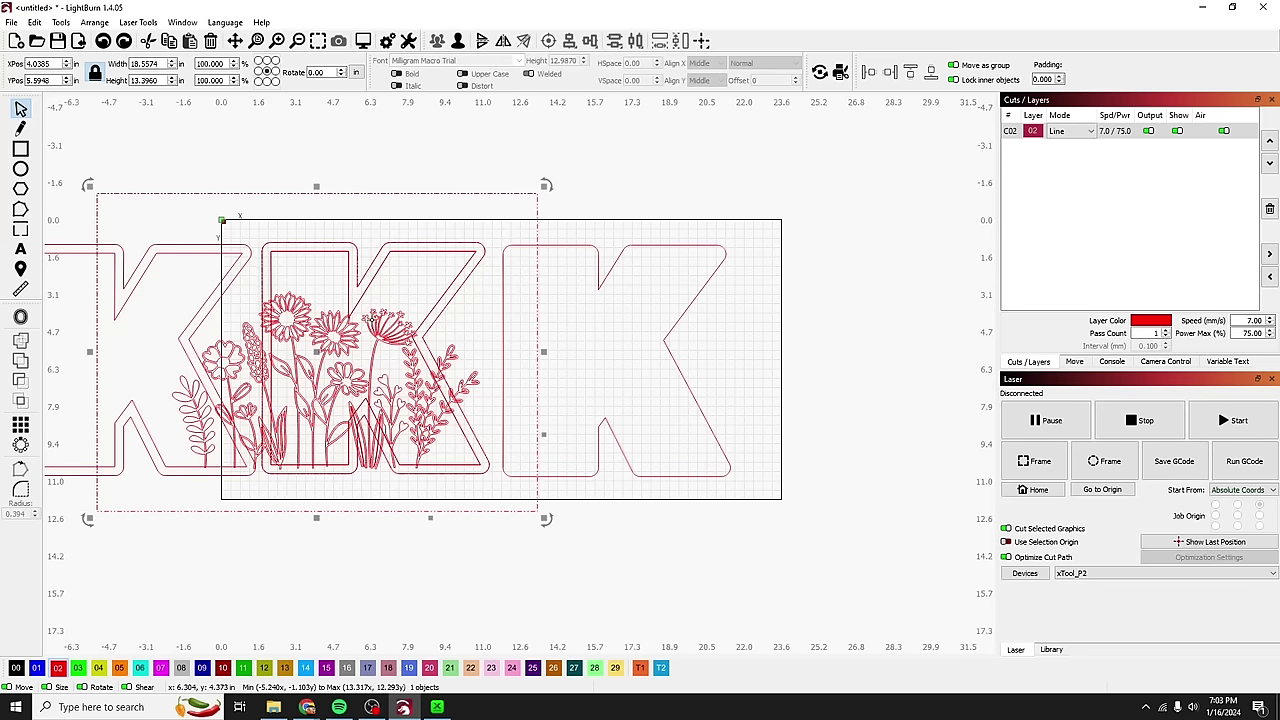
- Subtract the K-cutout rectangle from the wildflowers, and remove the leftover copy of the inner K outline
{"action": "left_click", "coordinate": [347, 302]}
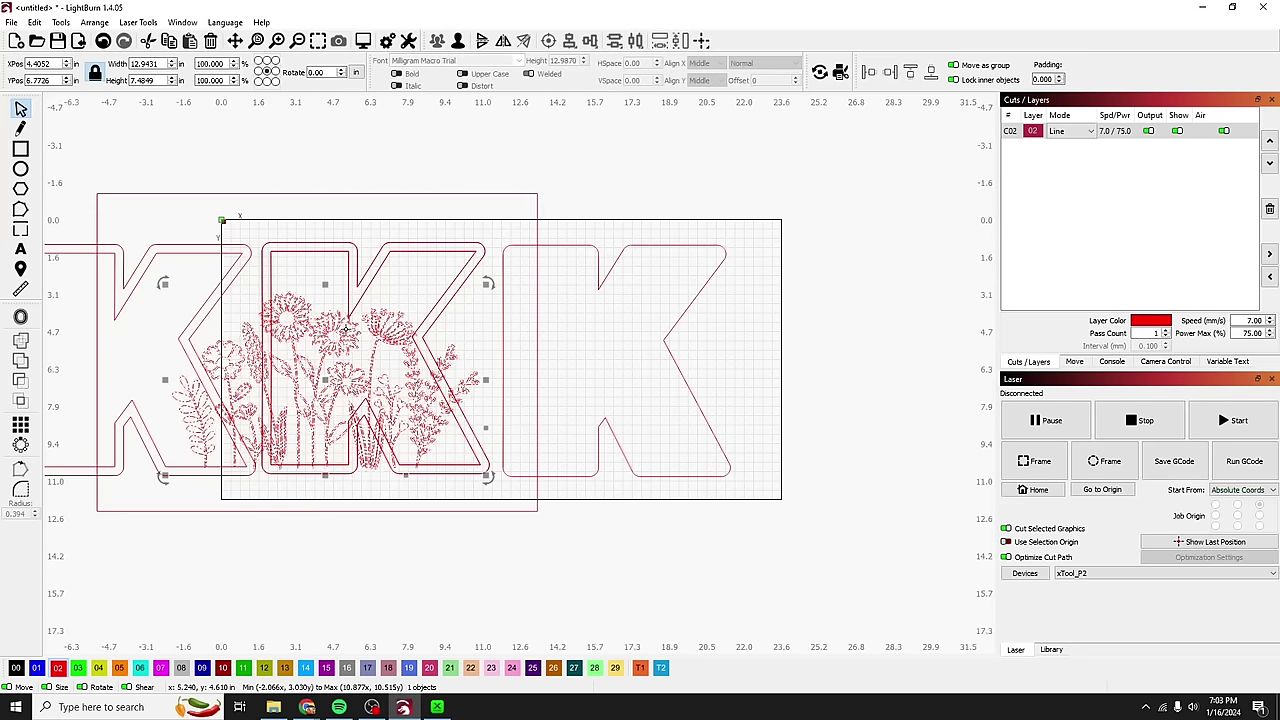
{"action": "left_click", "coordinate": [354, 194], "text": "shift"}
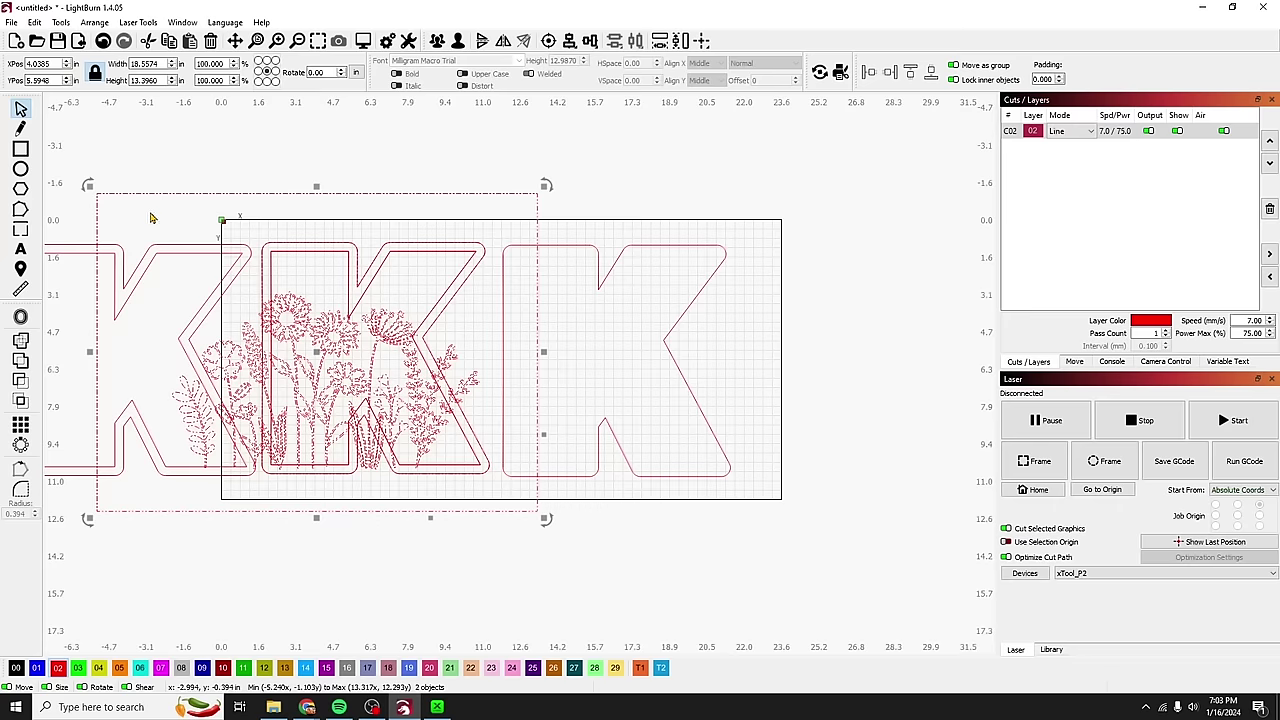
{"action": "left_click", "coordinate": [21, 382]}
{"action": "left_click", "coordinate": [220, 353]}
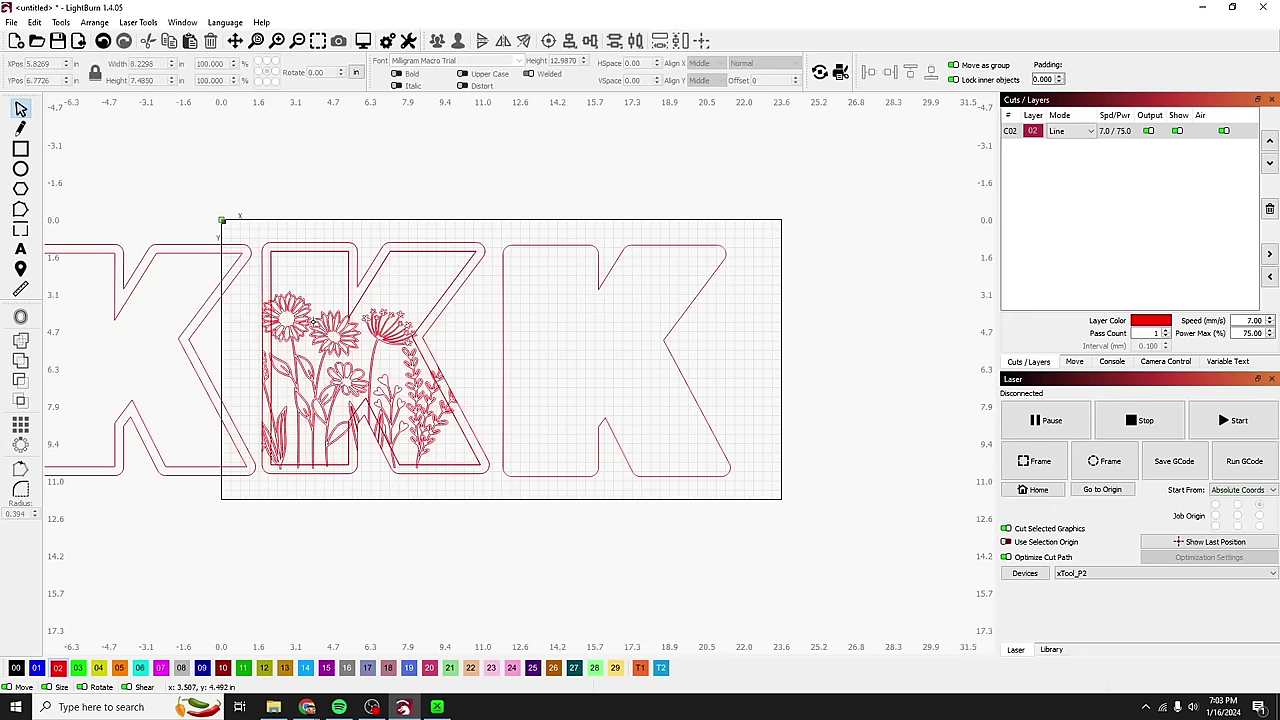
{"action": "left_click_drag", "start_coordinate": [344, 279], "coordinate": [395, 190]}
{"action": "key", "text": "Escape"}
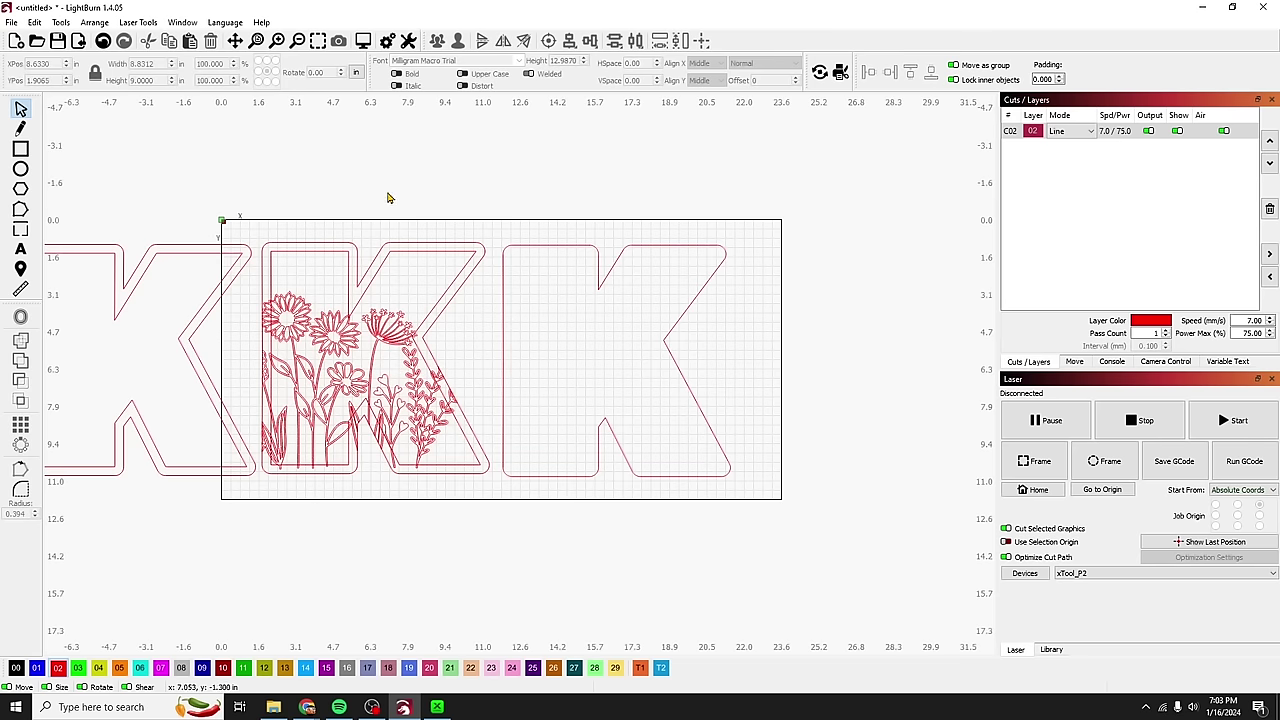
- Weld the trimmed wildflowers to the middle K frame as one shape
{"action": "left_click", "coordinate": [428, 299]}
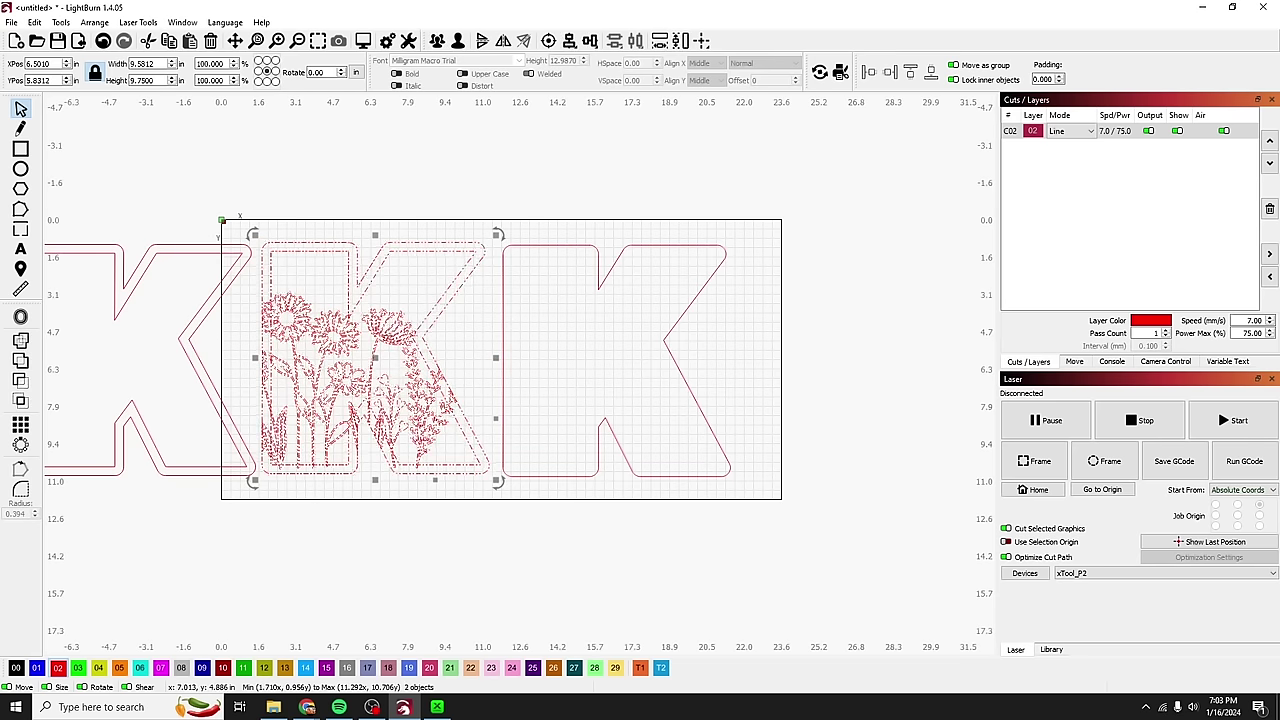
{"action": "left_click", "coordinate": [22, 342]}
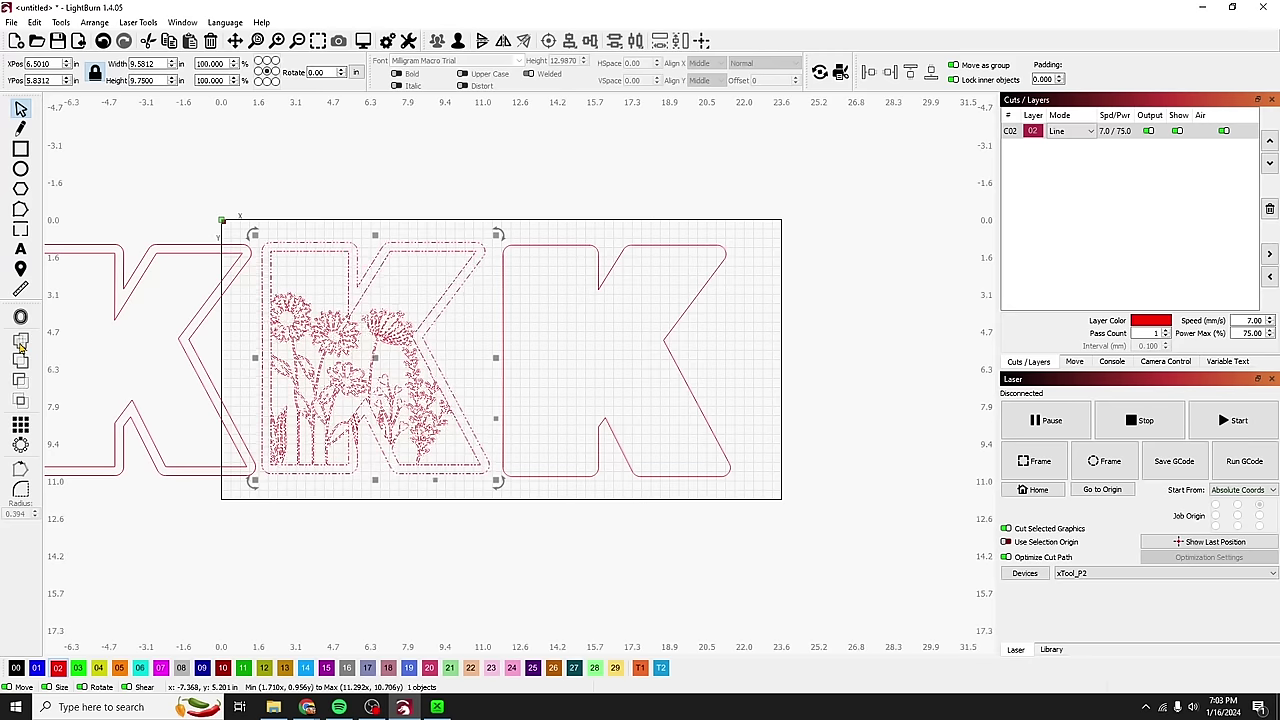
{"action": "left_click", "coordinate": [404, 314]}
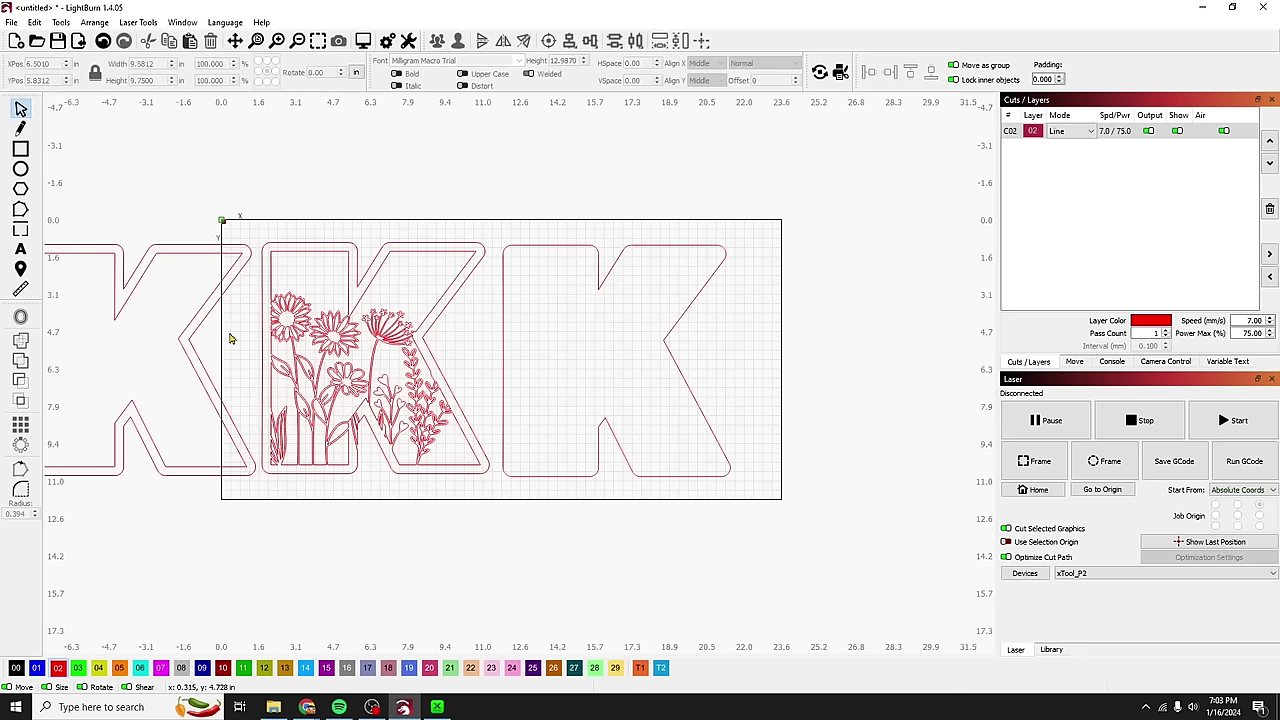
- Draw a slot rectangle about 1.8 by 1.2 in across the upper edge of the leftmost K frame's vertical stem
{"action": "left_click", "coordinate": [189, 302]}
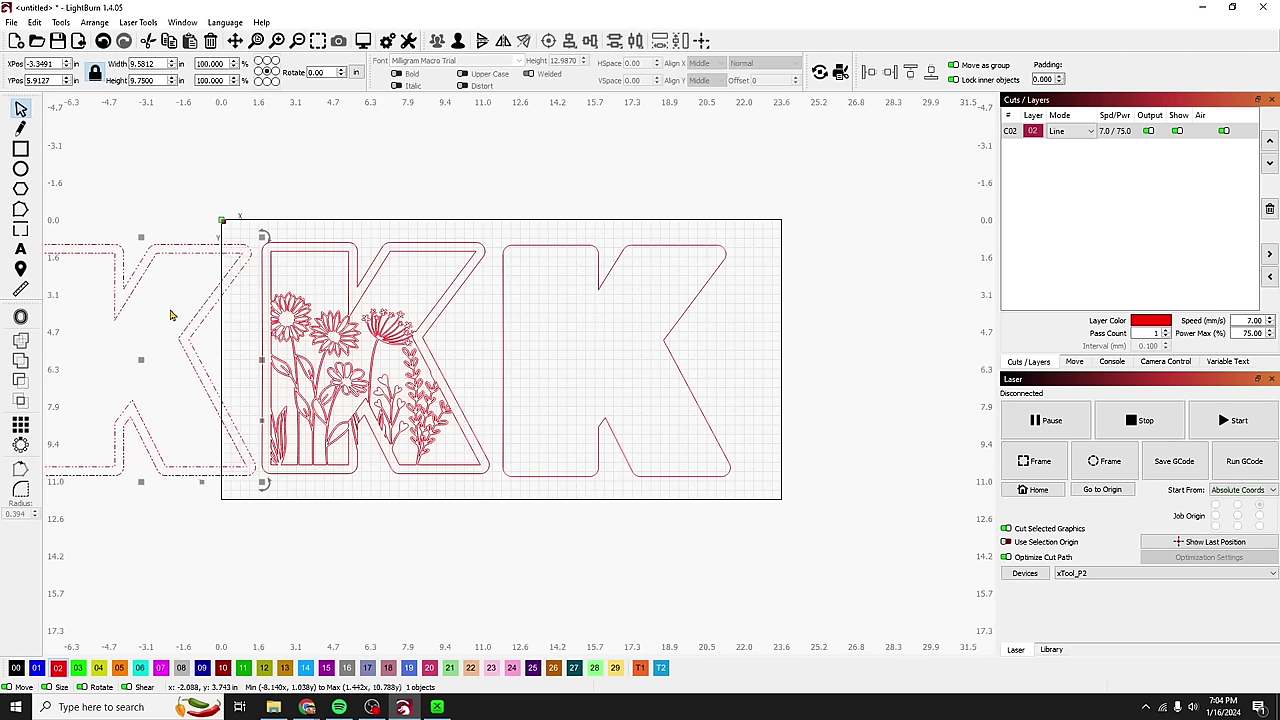
{"action": "left_click_drag", "start_coordinate": [168, 310], "coordinate": [267, 317]}
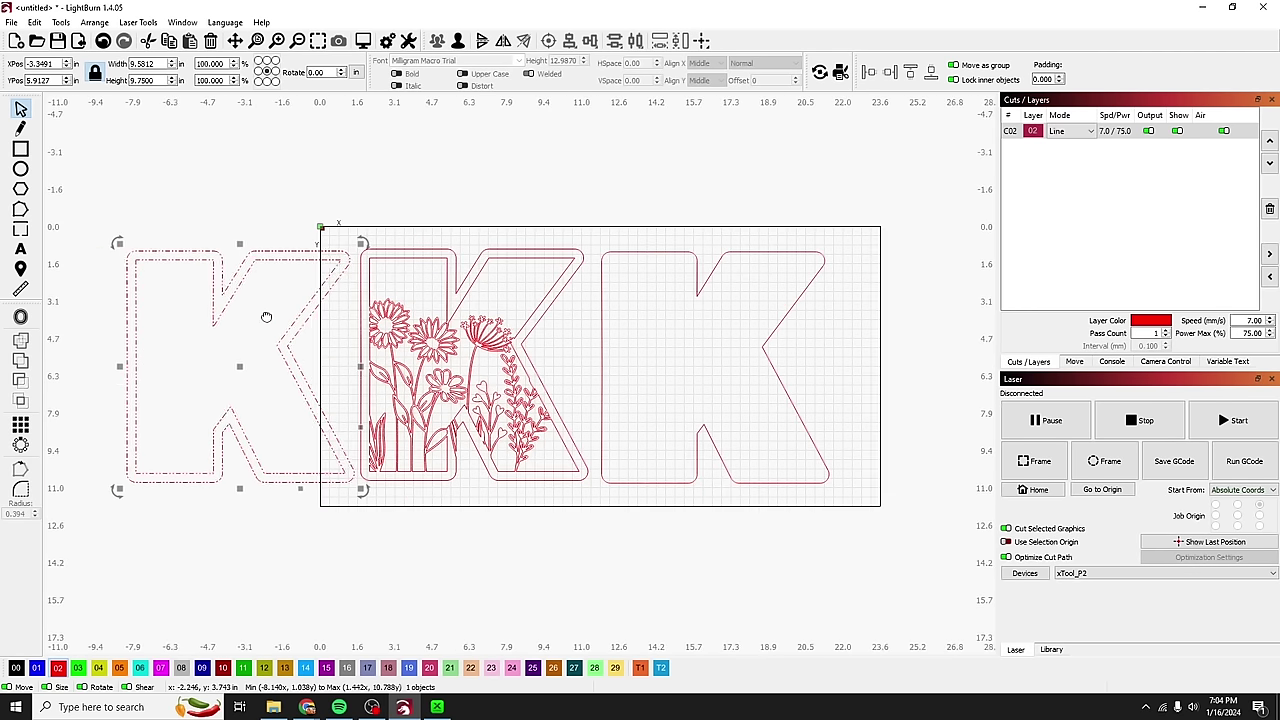
{"action": "left_click", "coordinate": [21, 148]}
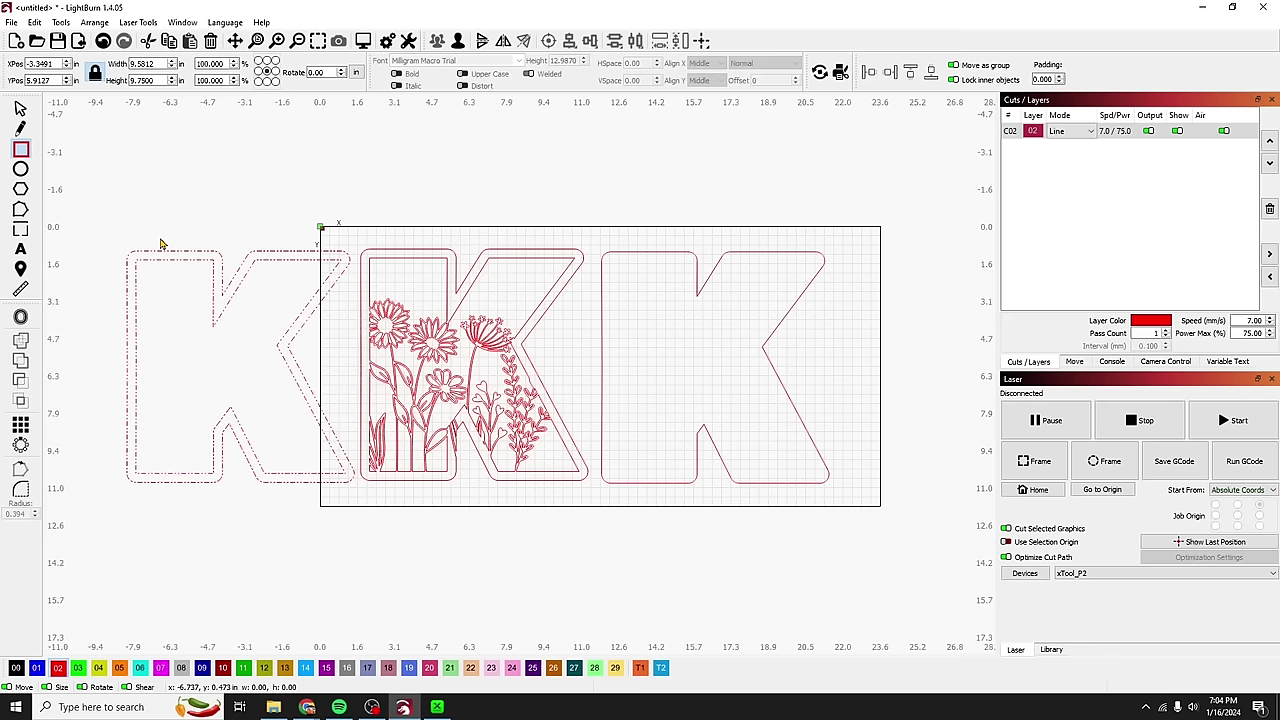
{"action": "mouse_move", "coordinate": [155, 240]}
{"action": "left_mouse_down"}
{"action": "mouse_move", "coordinate": [174, 265]}
{"action": "mouse_move", "coordinate": [198, 268]}
{"action": "left_mouse_up"}
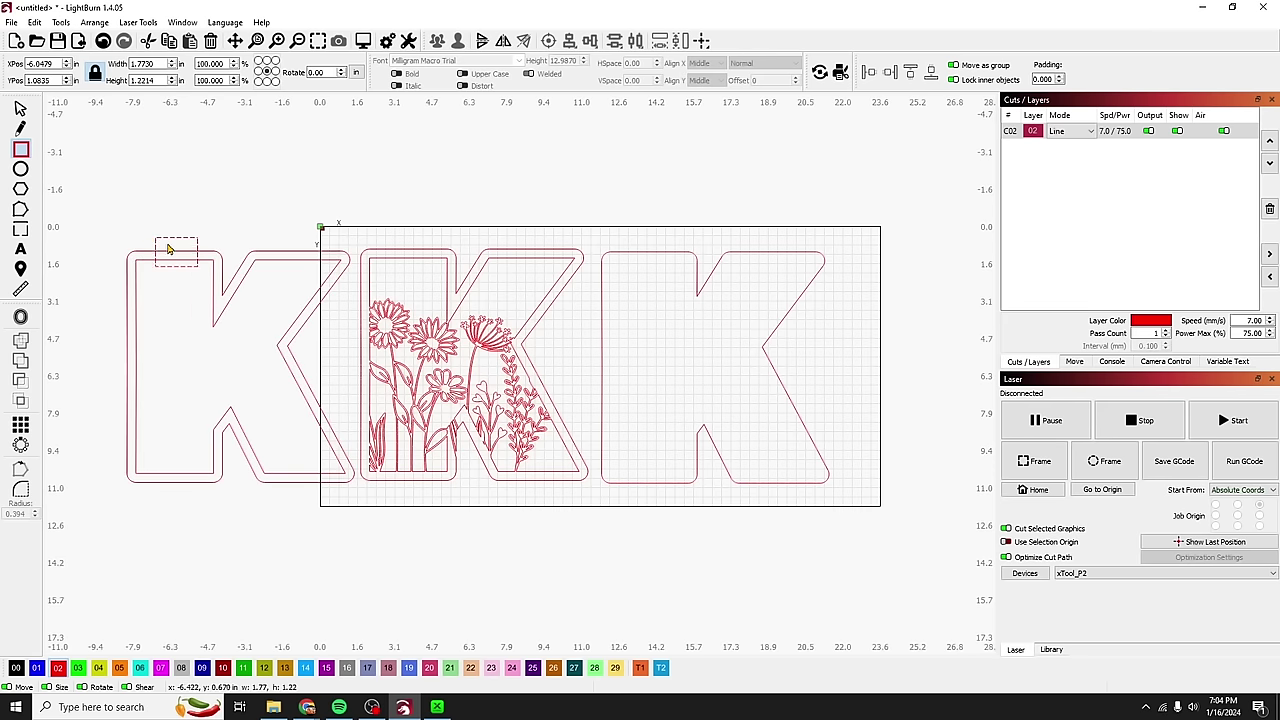
{"action": "left_click", "coordinate": [20, 108]}
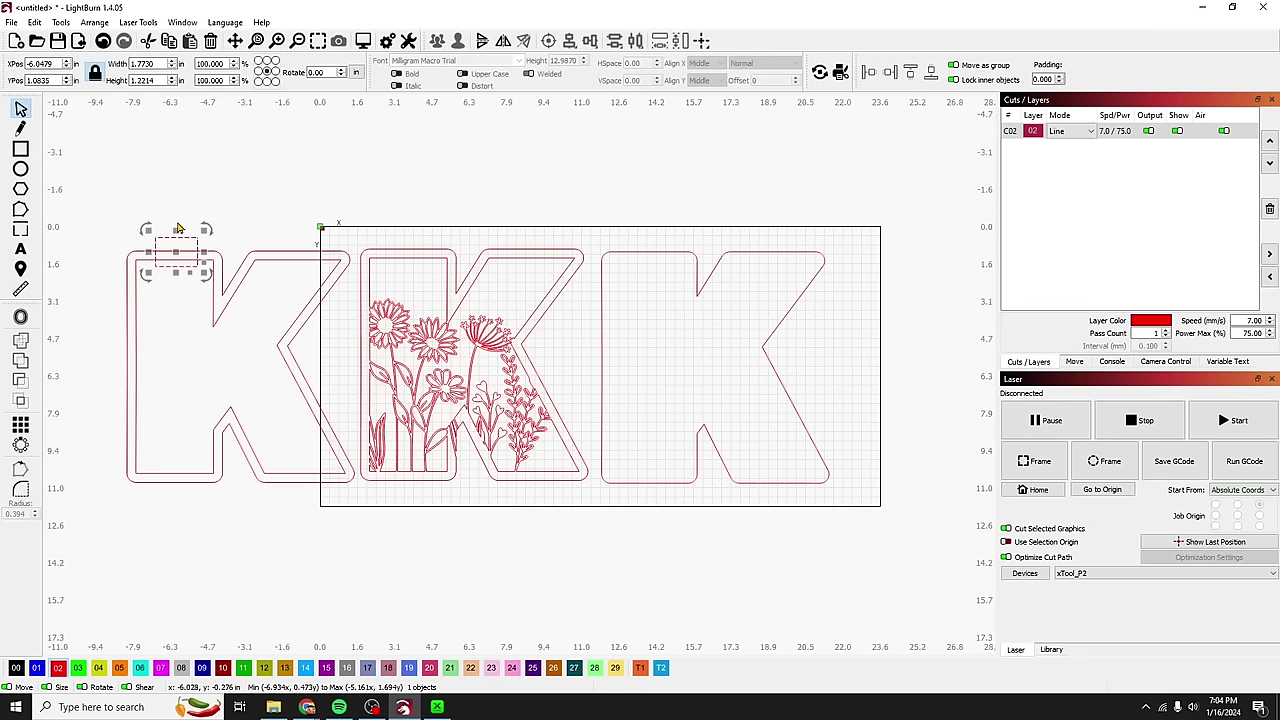
{"action": "left_click_drag", "start_coordinate": [178, 229], "coordinate": [175, 232]}
{"action": "left_click", "coordinate": [230, 246]}
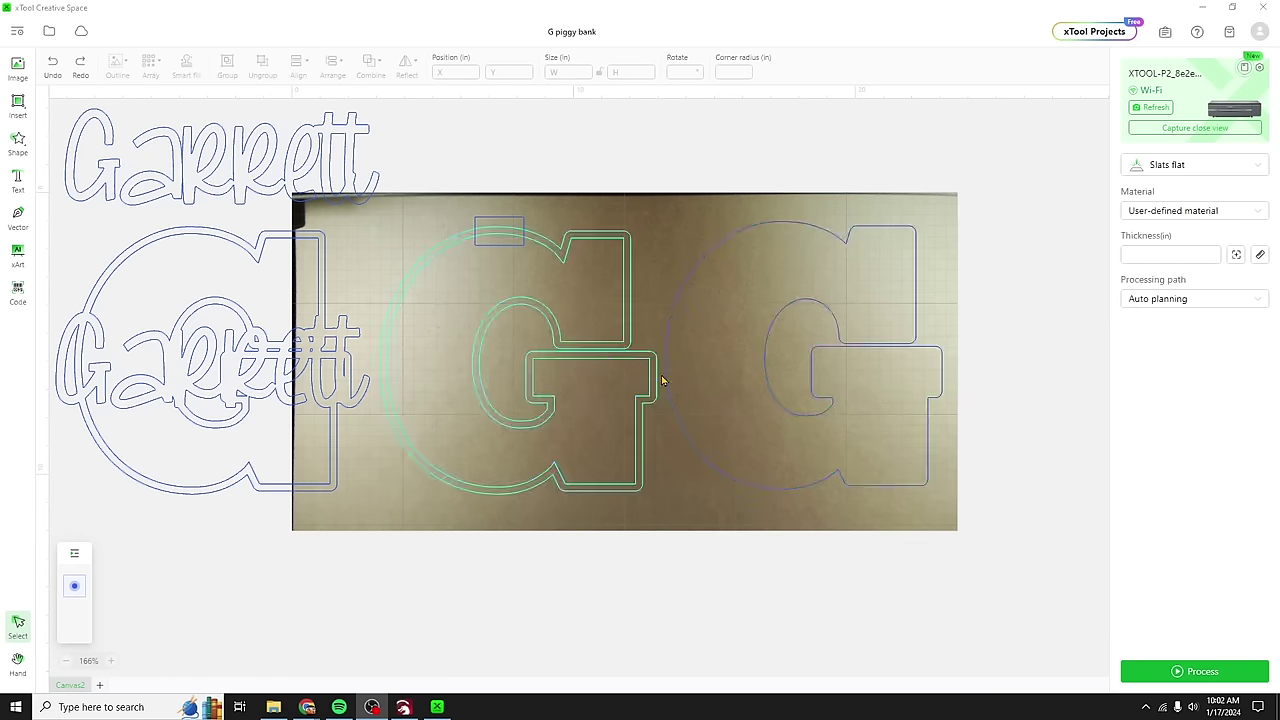
- In xTool Creative Space, set the material to 6mm MDF and auto-measure its thickness between the two G shapes on the bed
{"action": "left_click", "coordinate": [1236, 254]}
{"action": "left_click_drag", "start_coordinate": [637, 418], "coordinate": [686, 448]}
{"action": "left_click", "coordinate": [1200, 212]}
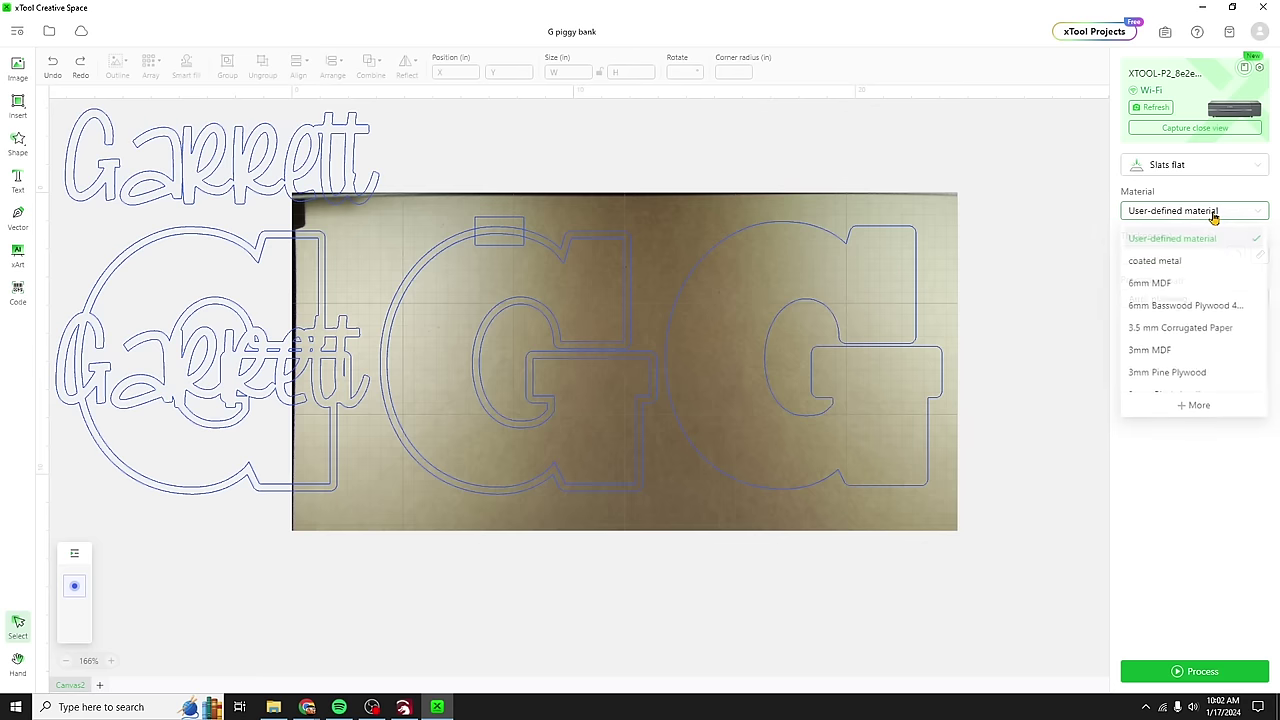
{"action": "left_click", "coordinate": [1166, 287]}
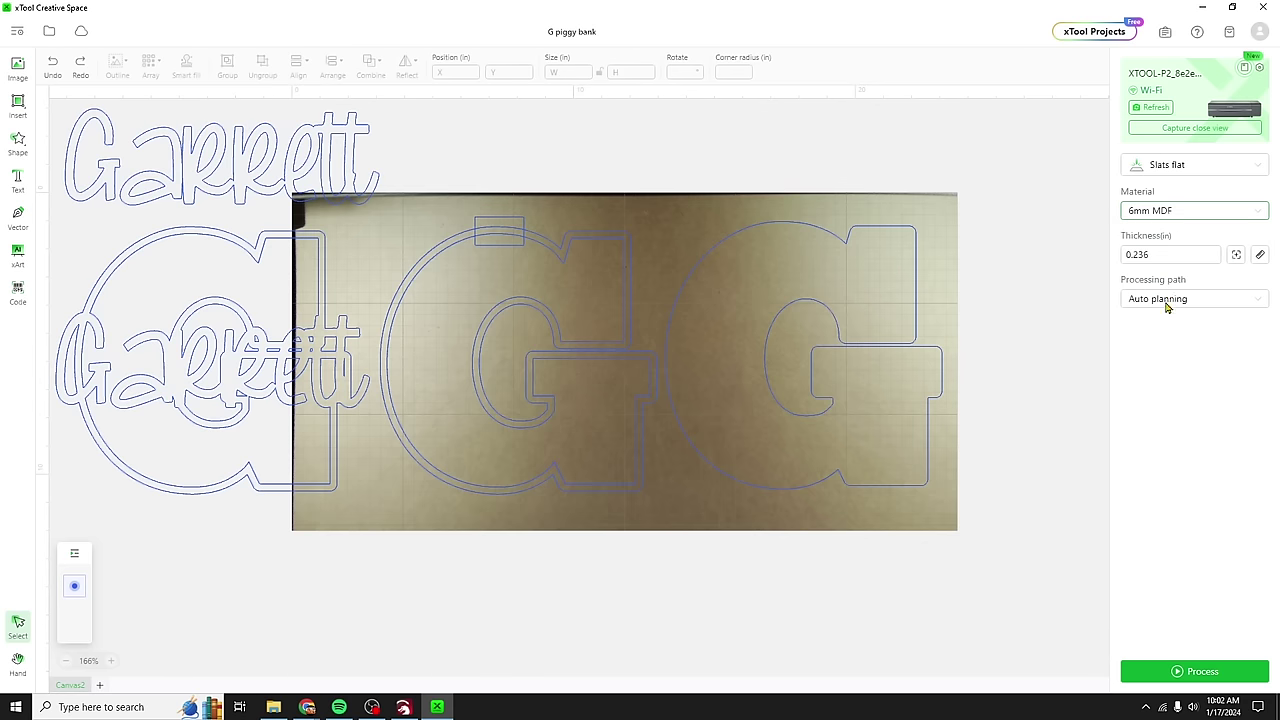
{"action": "left_click", "coordinate": [1237, 257]}
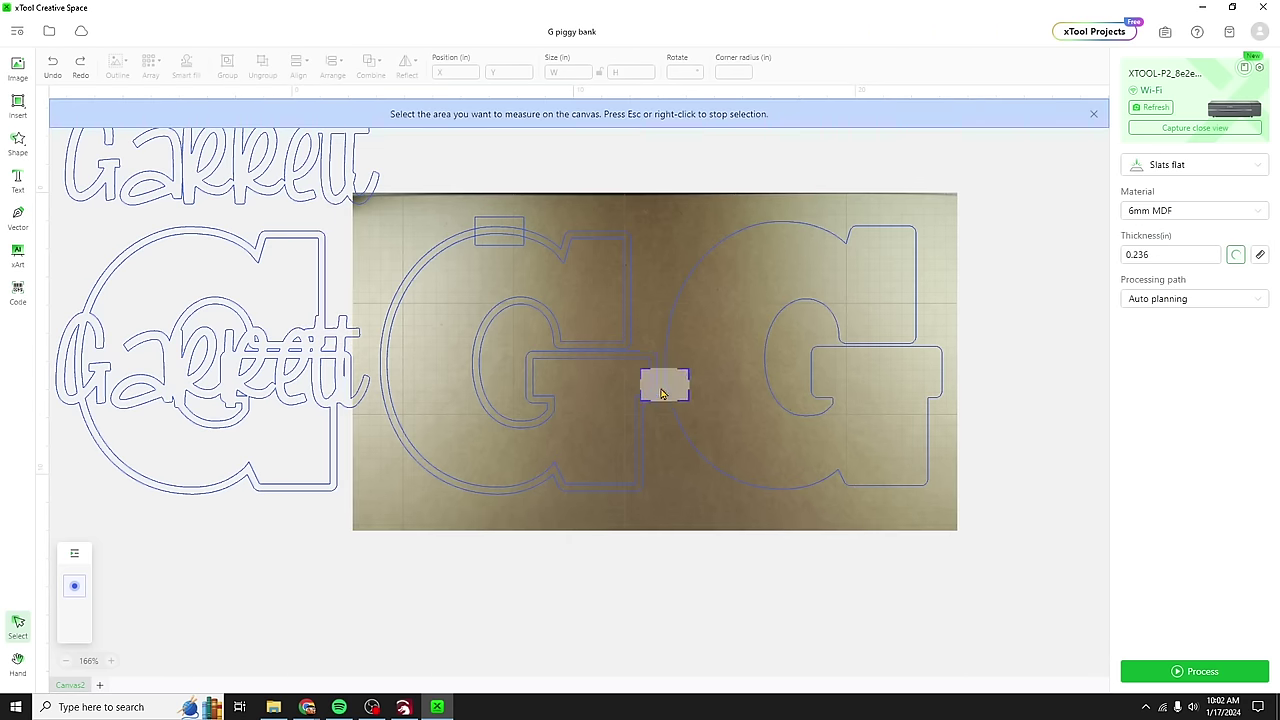
{"action": "left_click", "coordinate": [648, 408]}
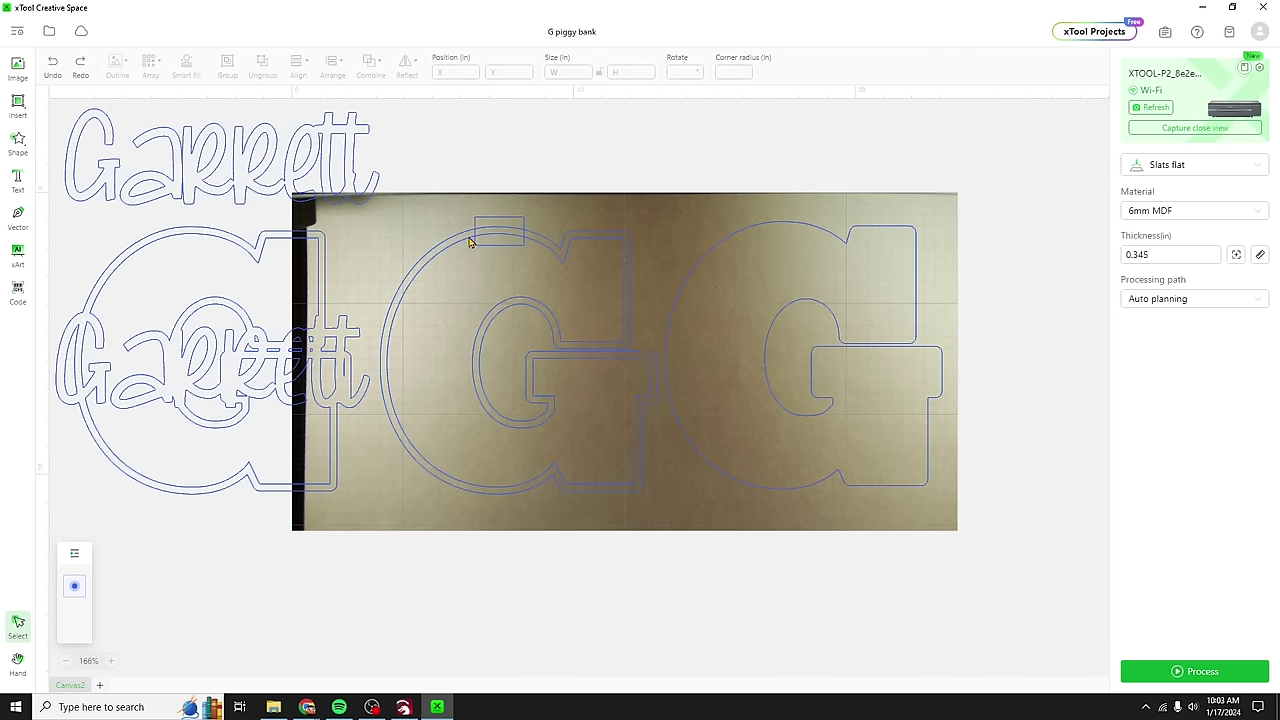
- Move the name lettering and the leftmost G frame off the laser bed
{"action": "scroll", "coordinate": [541, 366], "scroll_direction": "up", "scroll_amount": 1}
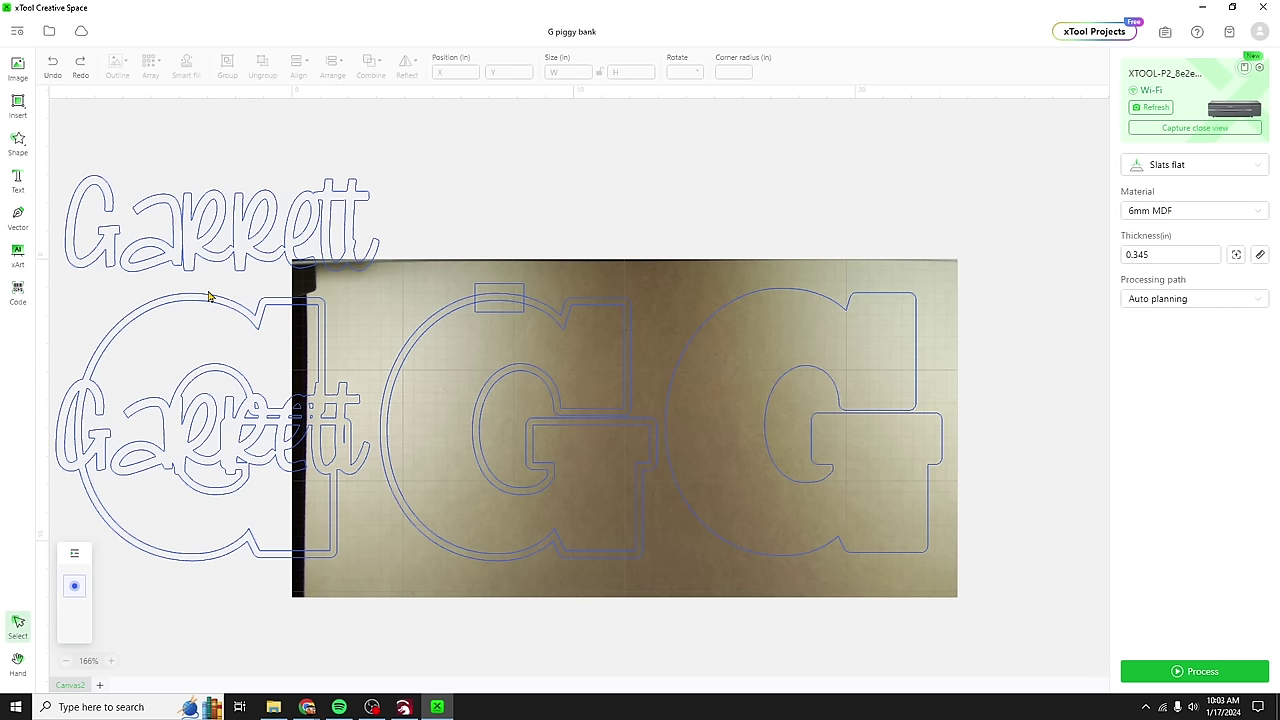
{"action": "left_click_drag", "start_coordinate": [336, 613], "coordinate": [72, 172]}
{"action": "left_click_drag", "start_coordinate": [237, 403], "coordinate": [102, 403]}
- Select all objects on the canvas to open their shared processing settings
{"action": "left_click", "coordinate": [737, 223]}
{"action": "left_click", "coordinate": [894, 543]}
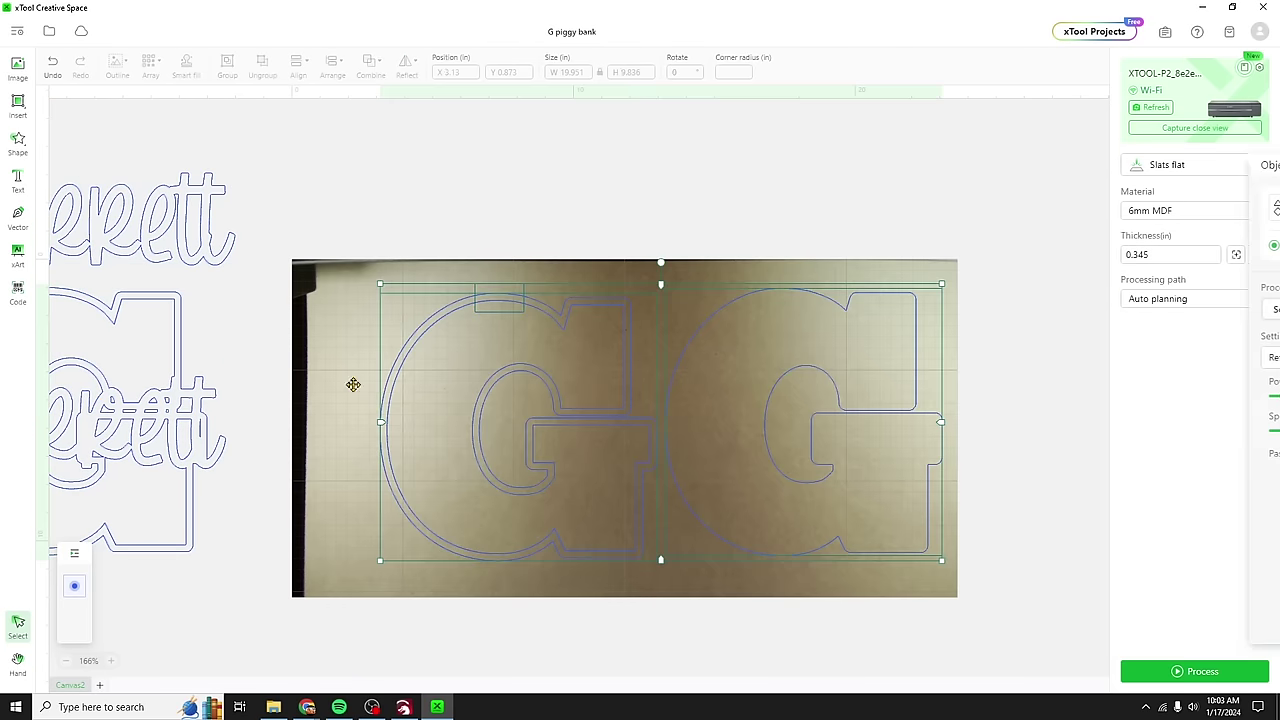
{"action": "left_click", "coordinate": [107, 595]}
{"action": "key", "text": "ctrl+a"}
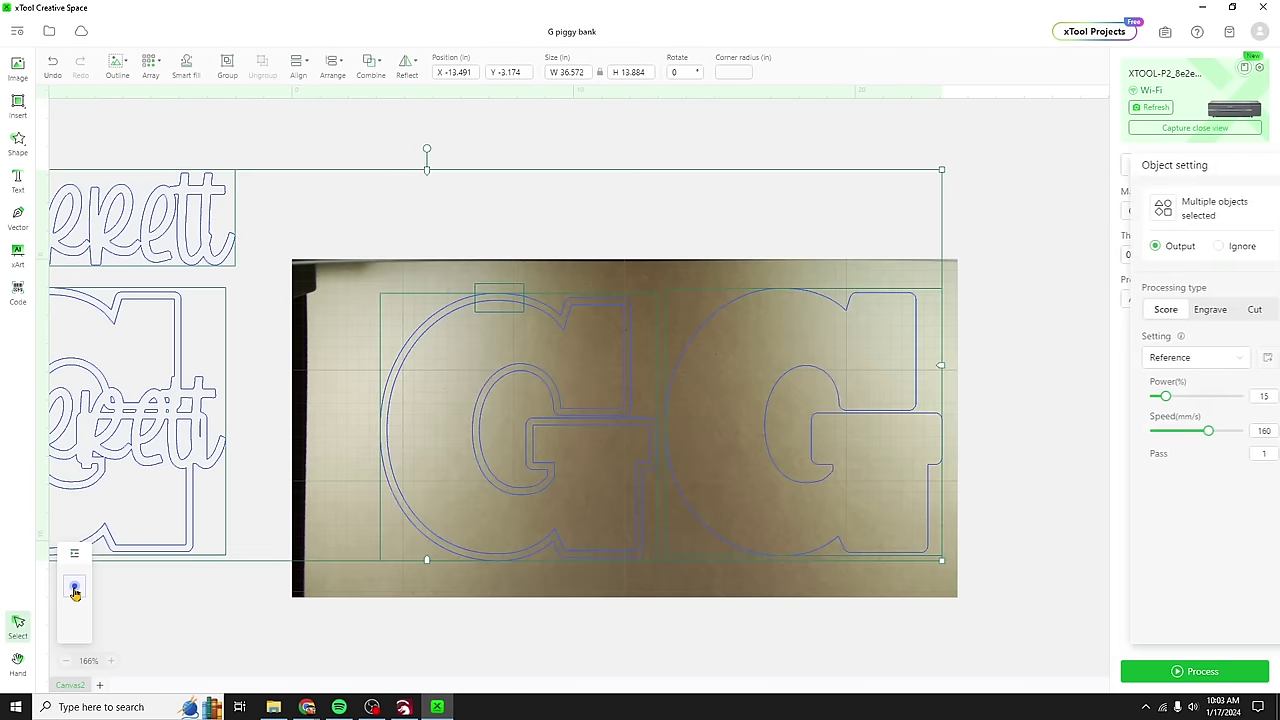